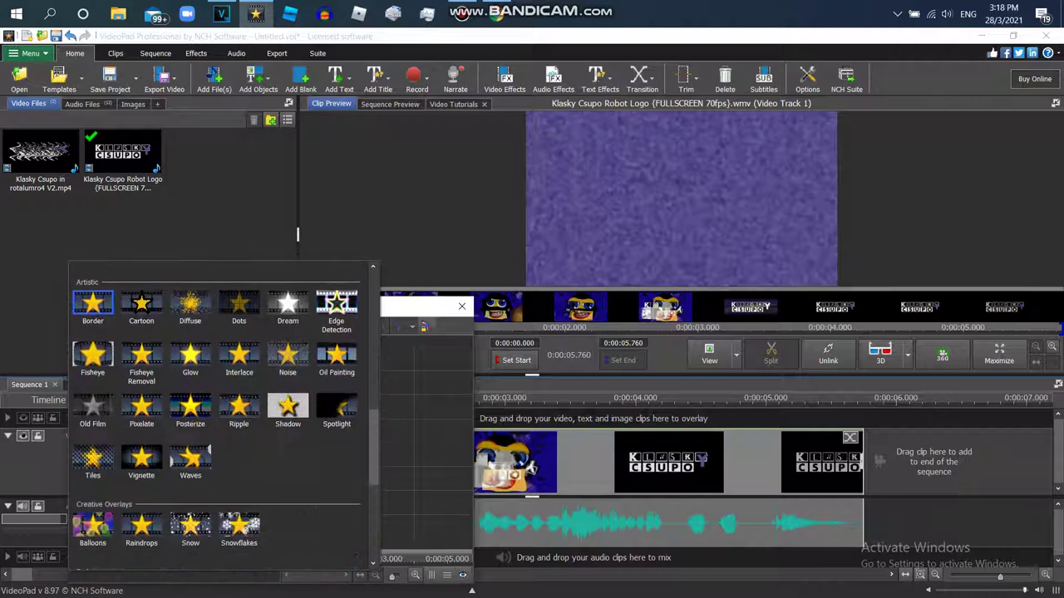
Add a Waves effect to the robot logo clip with V Waves 10, V Amplitude 2 and Speed 5
left_click(191, 457)
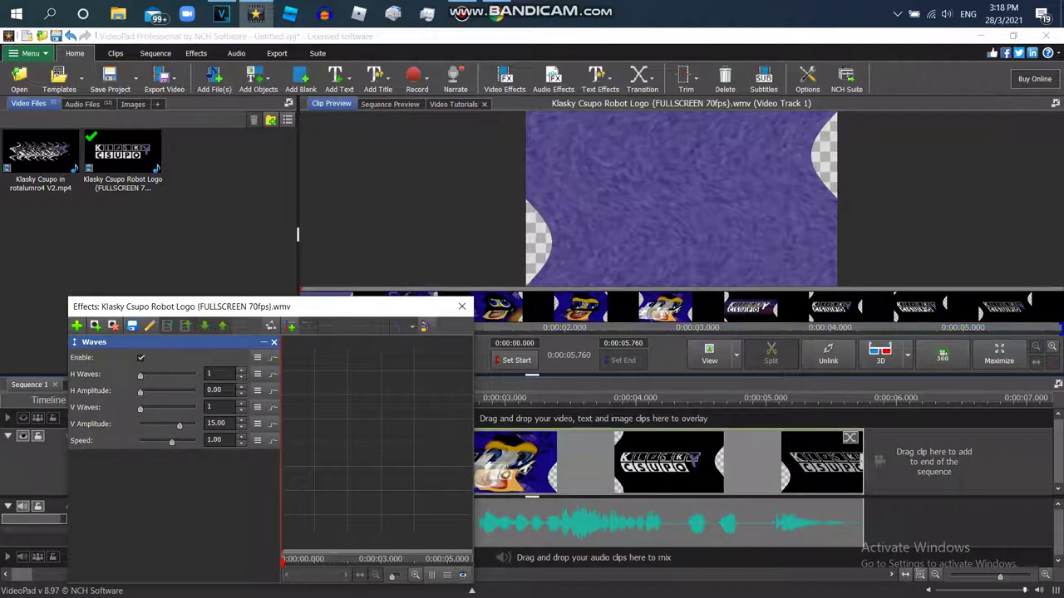
left_click_drag(178, 425, 174, 425)
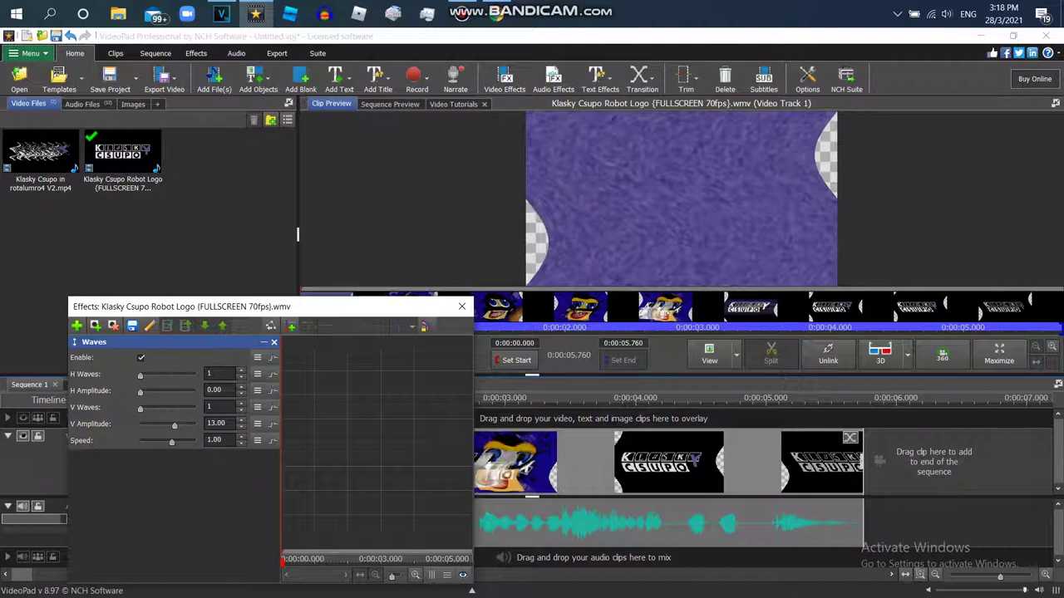
left_click_drag(140, 408, 193, 408)
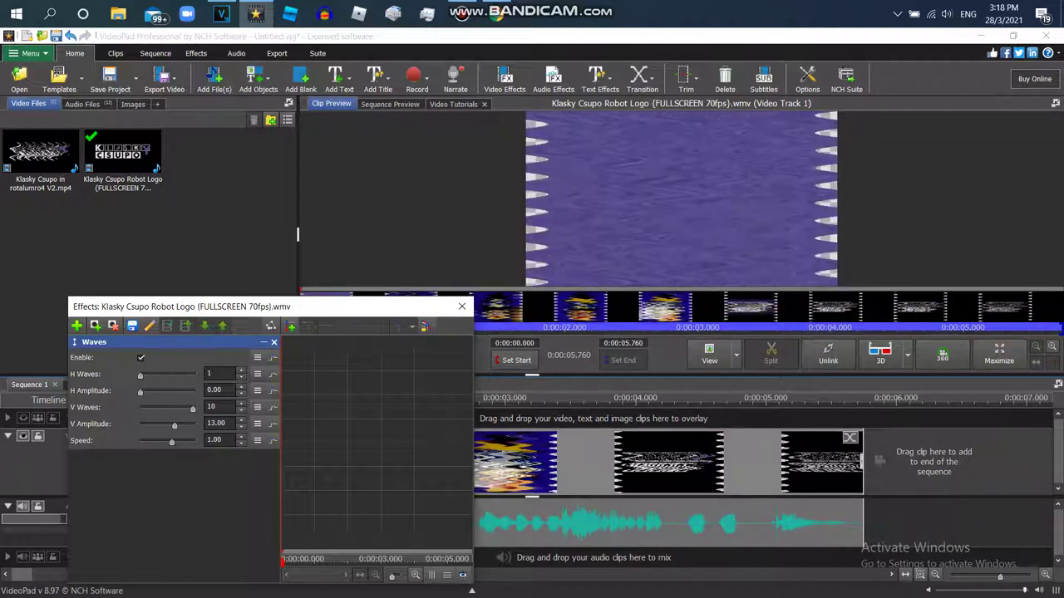
left_click_drag(173, 425, 144, 426)
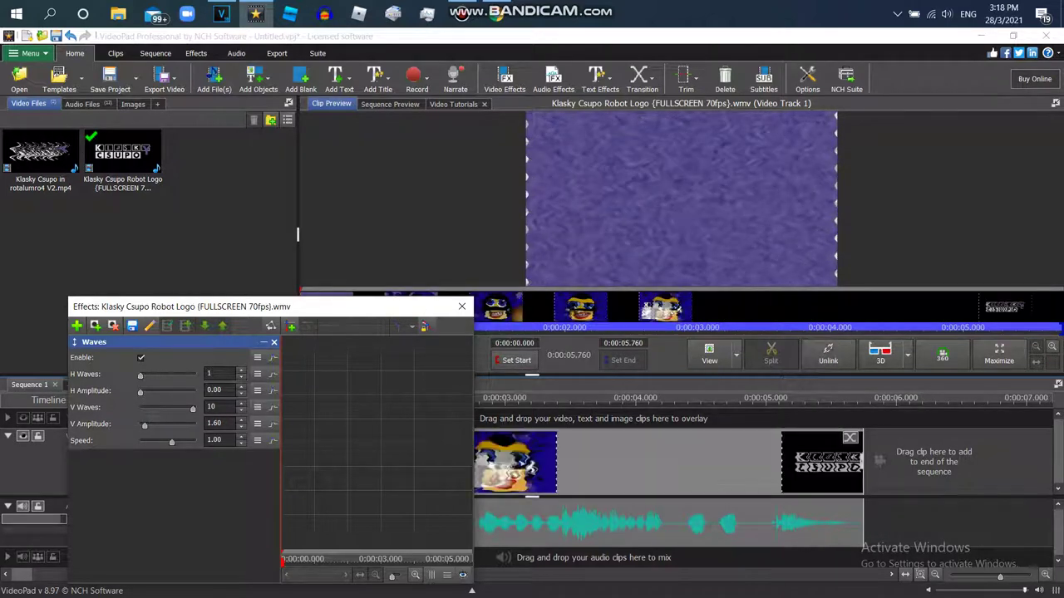
left_click_drag(172, 442, 213, 424)
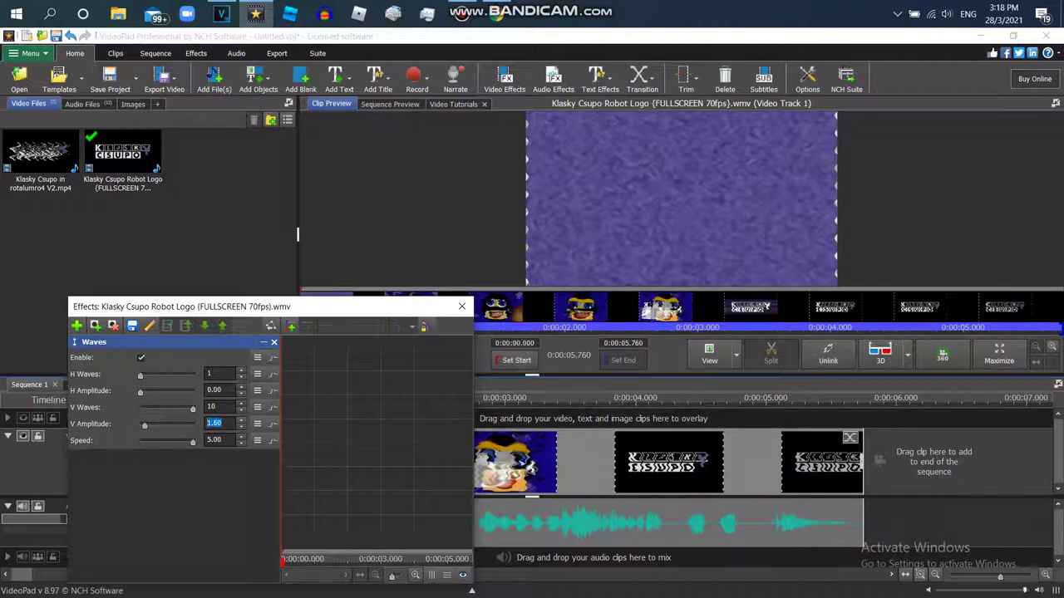
type("2")
key("Tab")
Add a second Waves effect with V Waves 6, V Amplitude 5 and Speed 5, and preview it across the clip
left_click(77, 325)
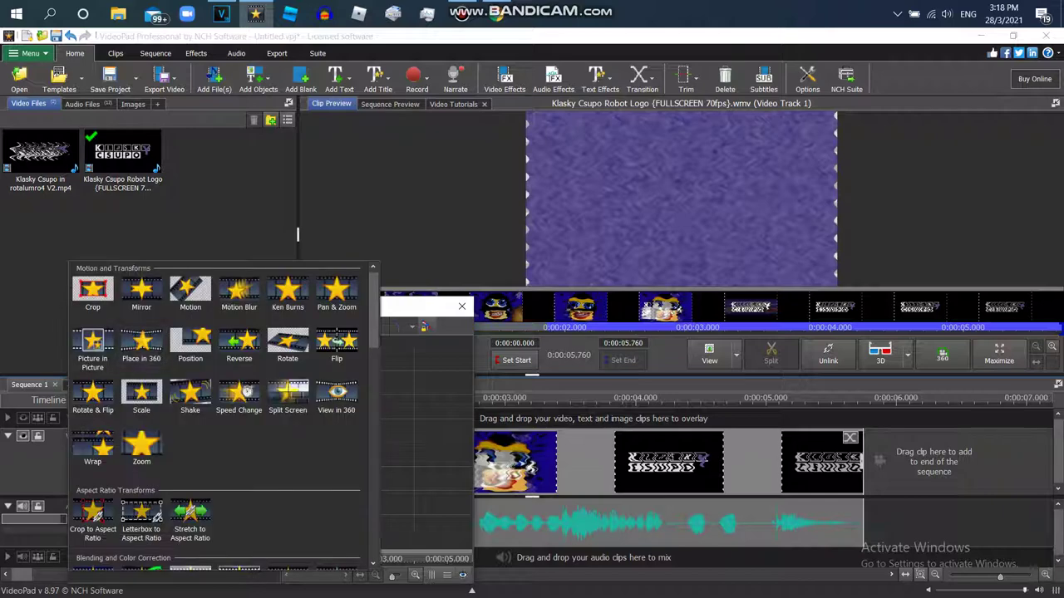
scroll(337, 343, "down", 10)
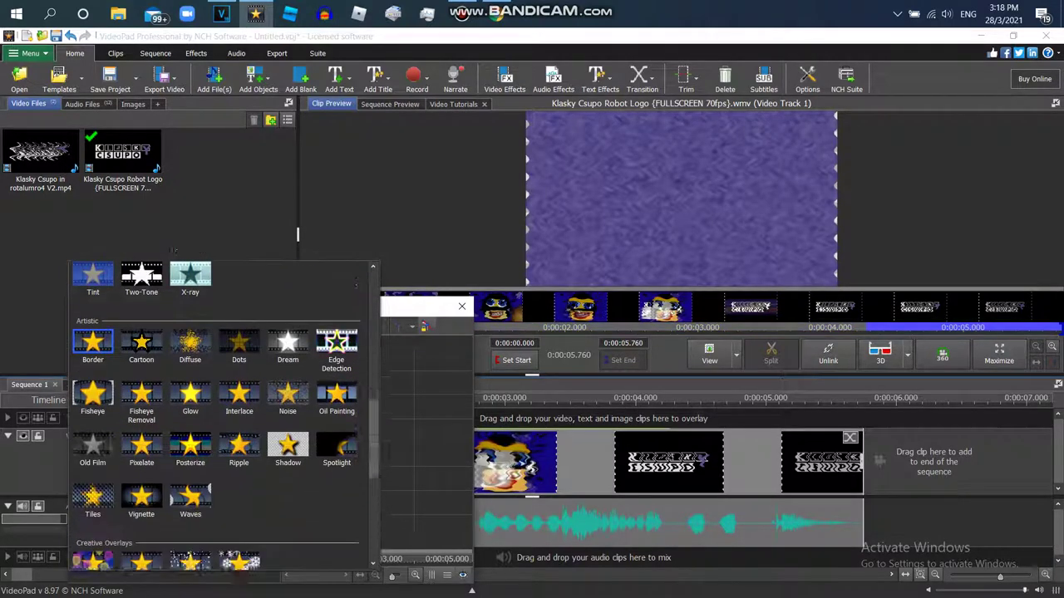
left_click(190, 453)
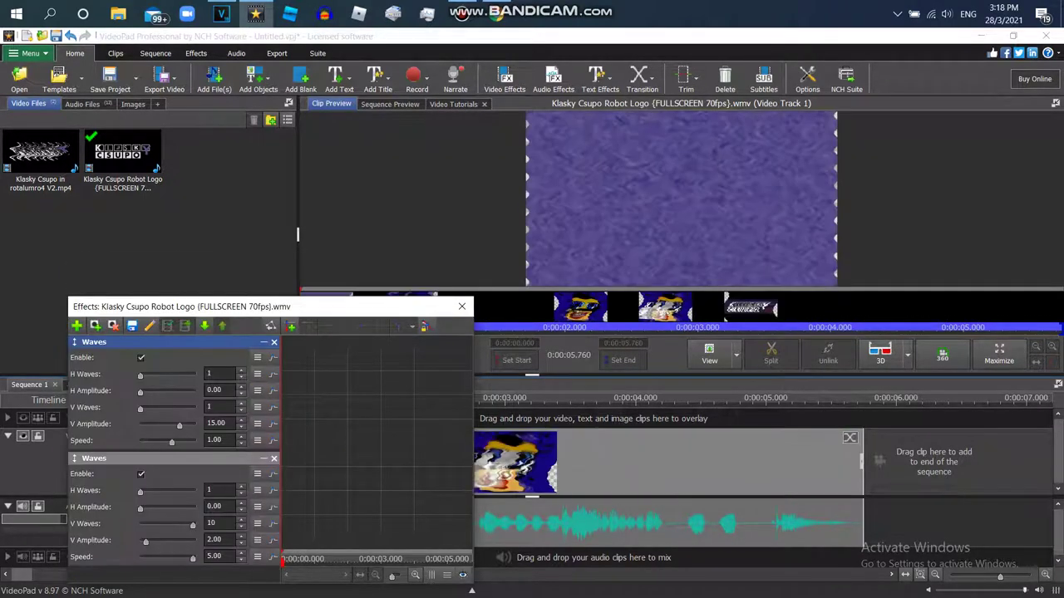
left_click_drag(173, 425, 156, 426)
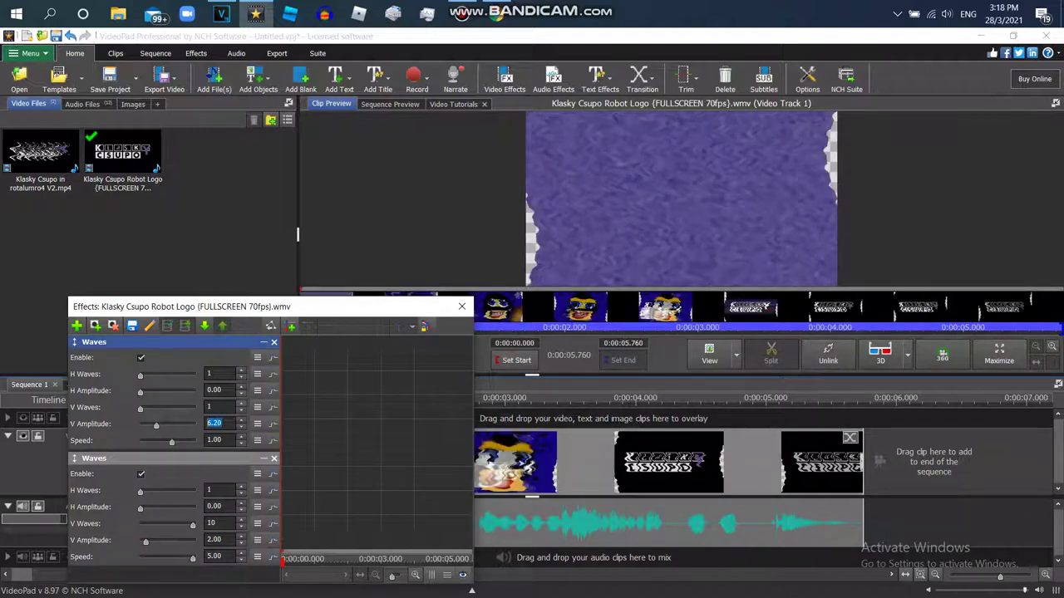
type("5")
double_click(211, 408)
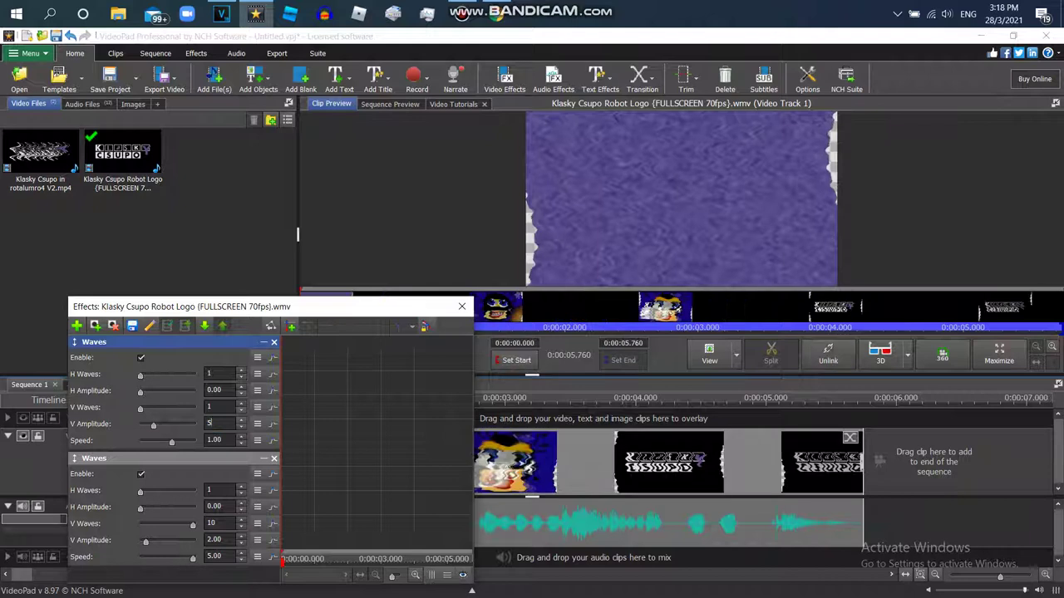
type("3")
left_click_drag(152, 409, 181, 408)
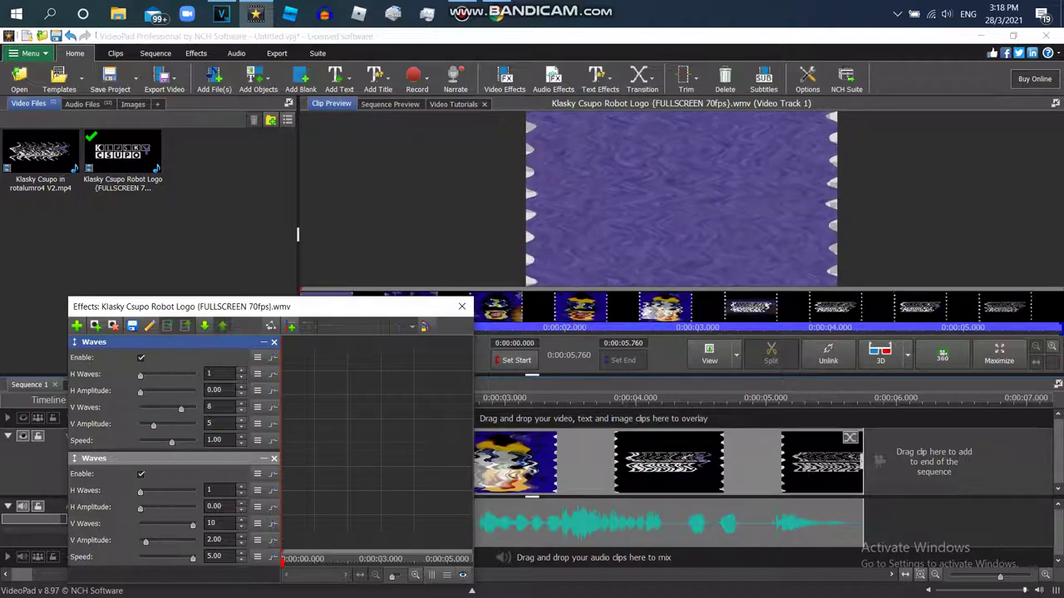
left_click_drag(172, 442, 170, 409)
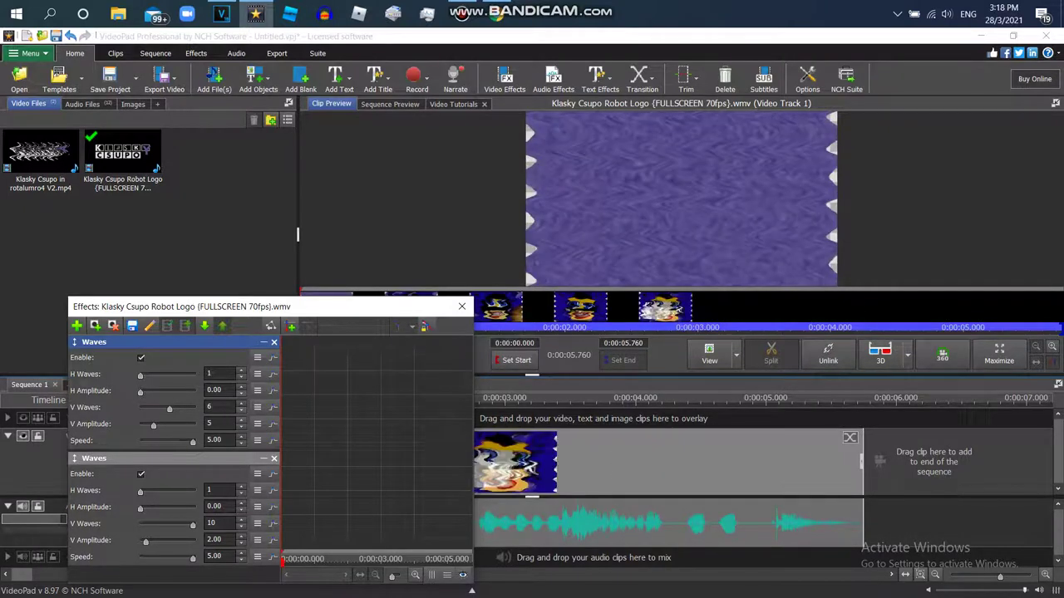
left_click_drag(519, 313, 638, 312)
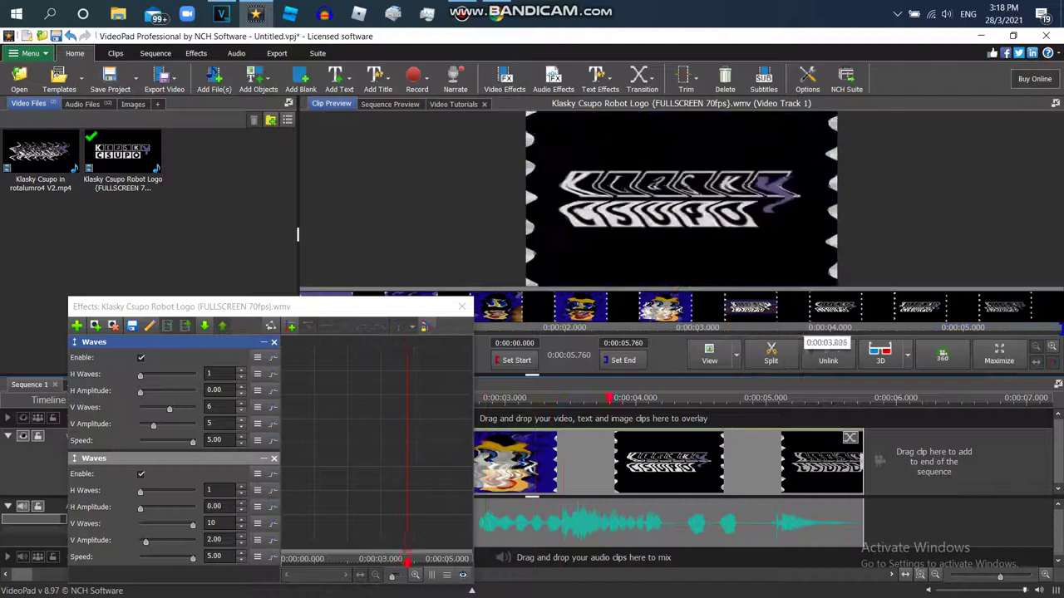
left_click_drag(836, 309, 603, 309)
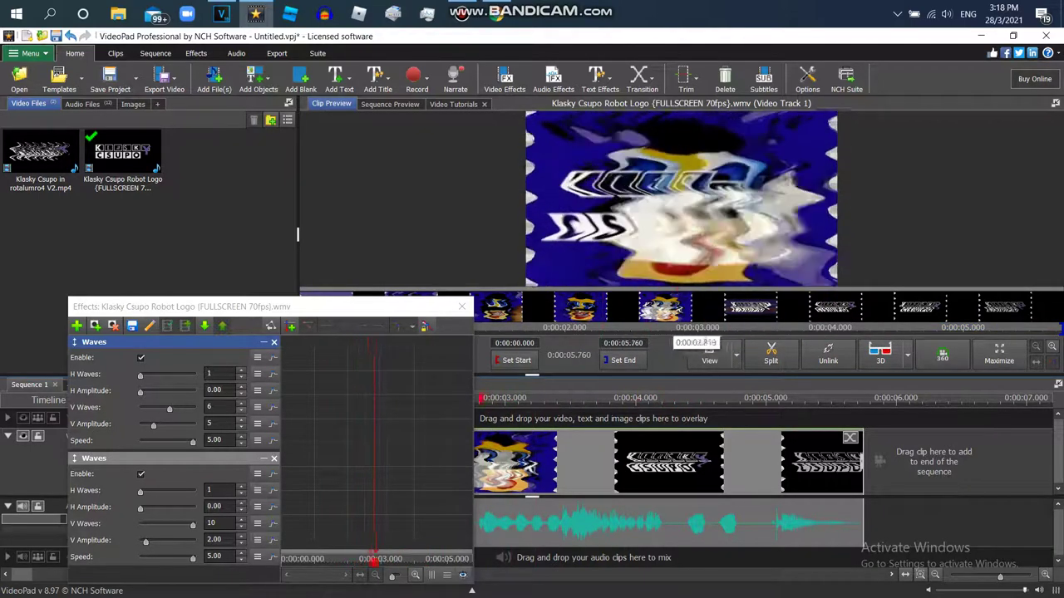
left_click_drag(692, 309, 566, 309)
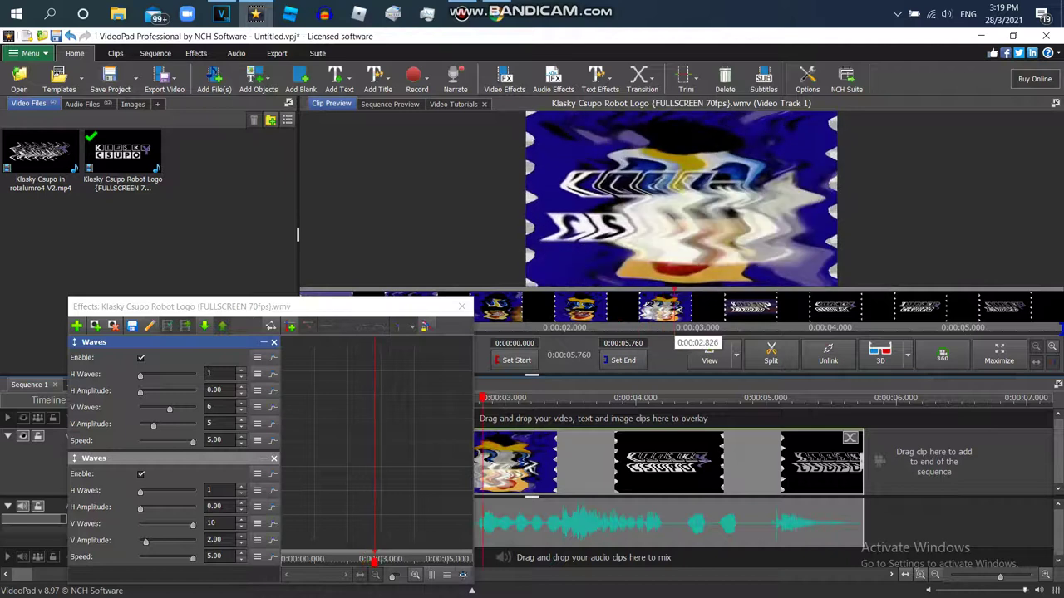
left_click(211, 423)
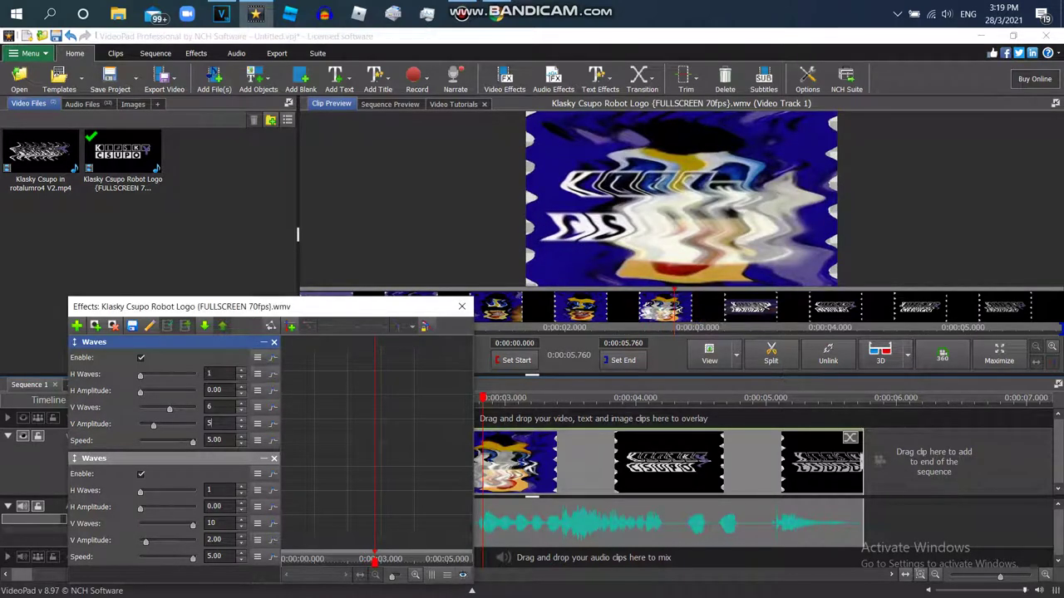
Add a third Waves effect with V Waves 3, V Amplitude 2.20 and Speed 5
left_click(76, 326)
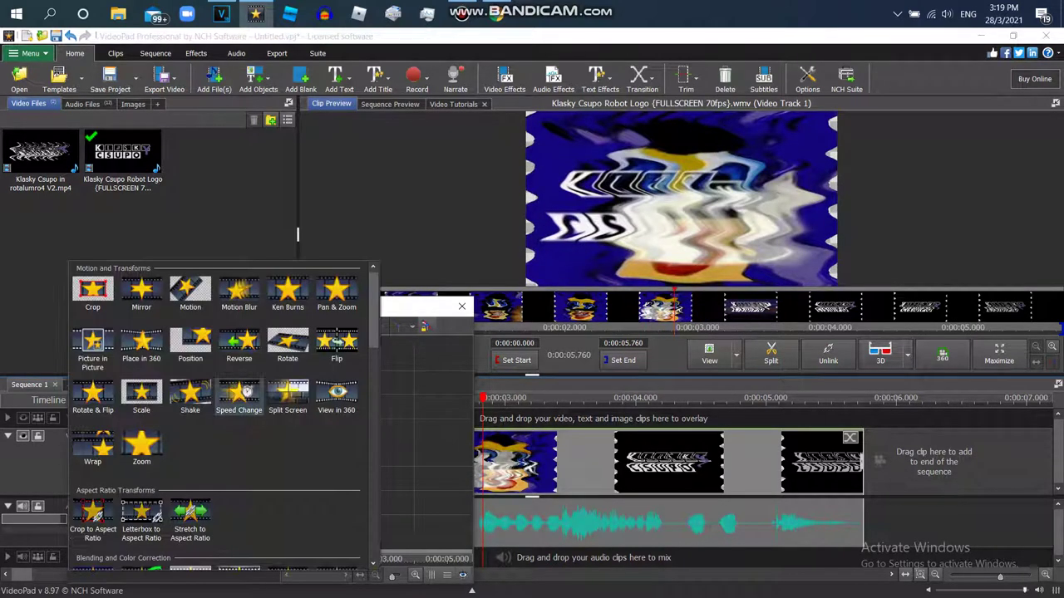
left_click_drag(373, 317, 373, 359)
scroll(184, 498, "down", 5)
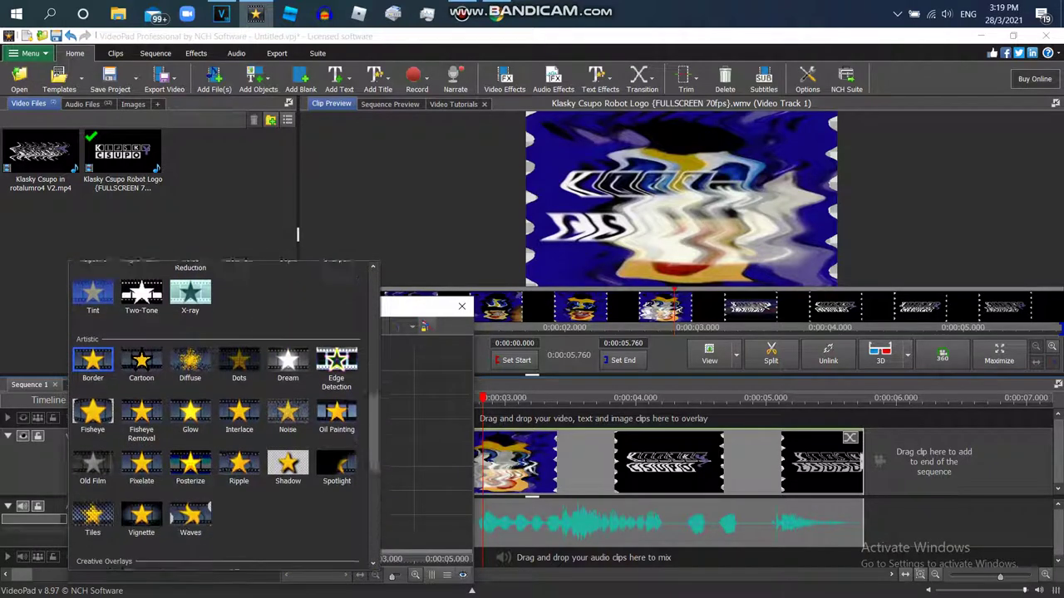
left_click(185, 472)
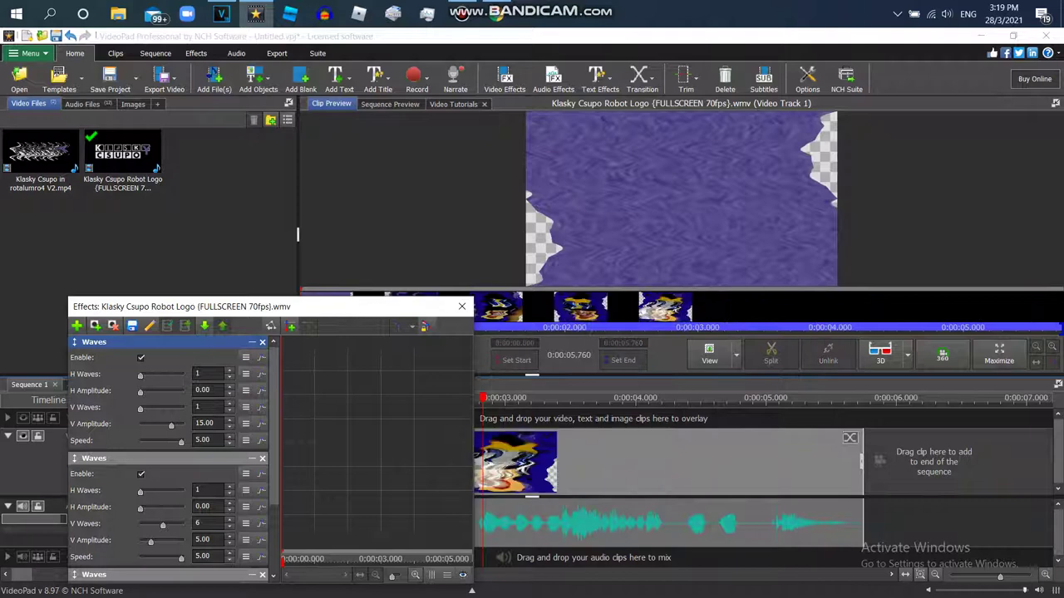
left_click_drag(140, 409, 149, 408)
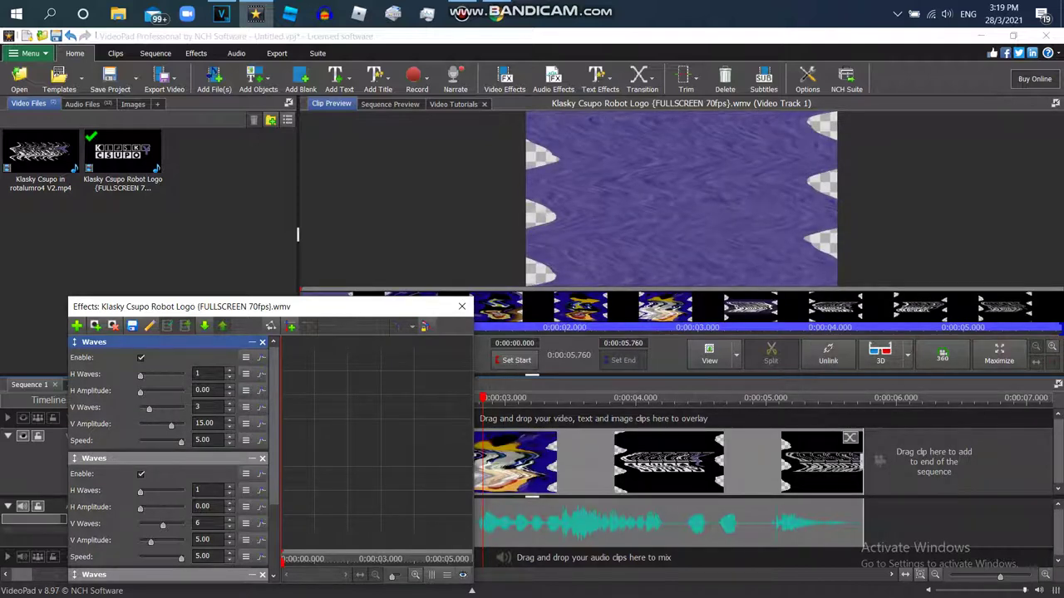
left_click_drag(171, 425, 145, 426)
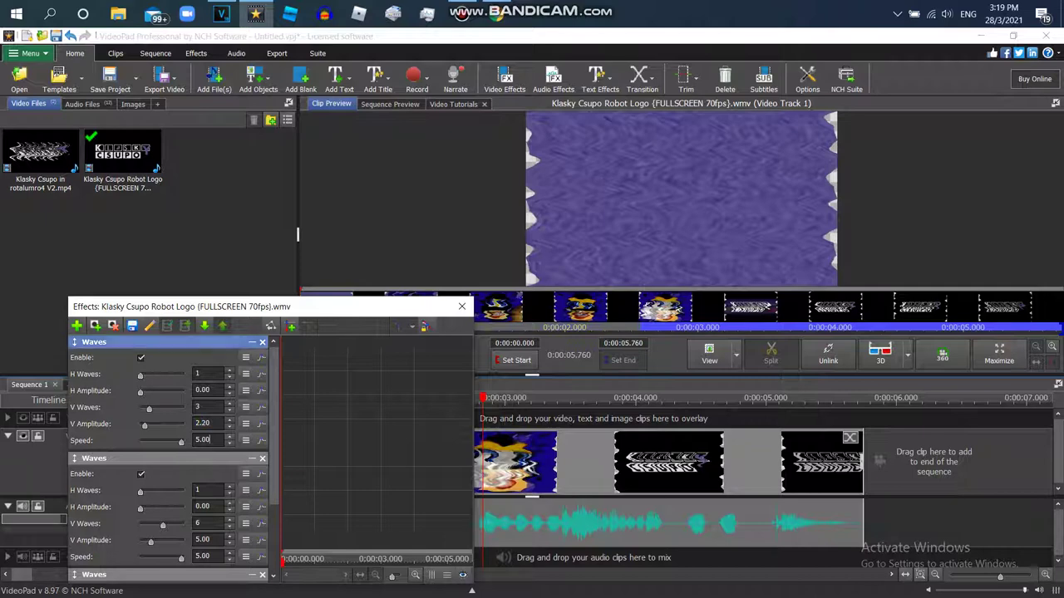
Add a fourth Waves effect with V Waves 5, V Amplitude 6 and Speed 5
left_click(77, 326)
scroll(141, 449, "down", 10)
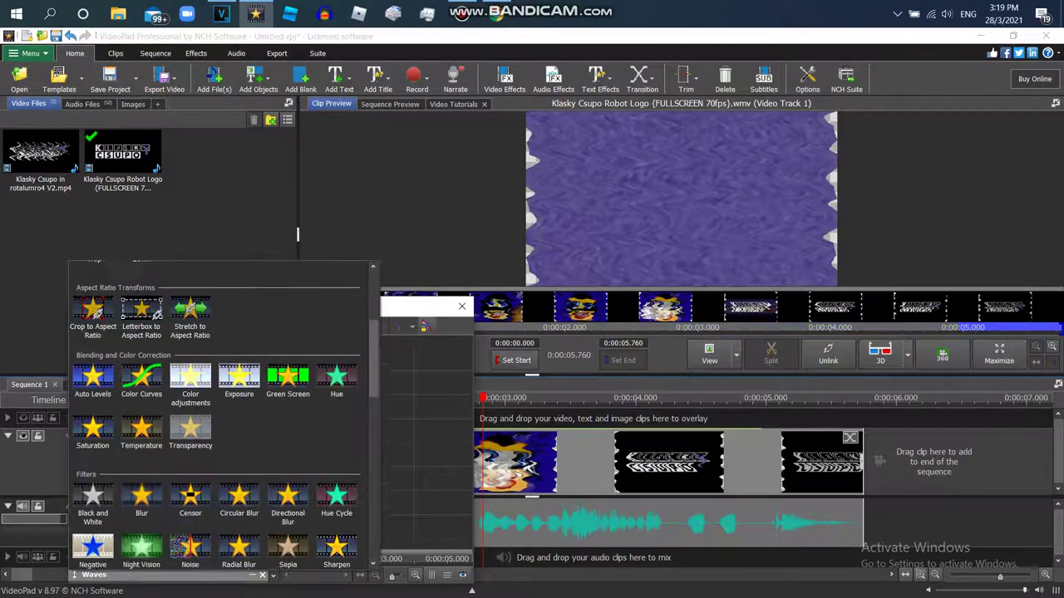
left_click(190, 449)
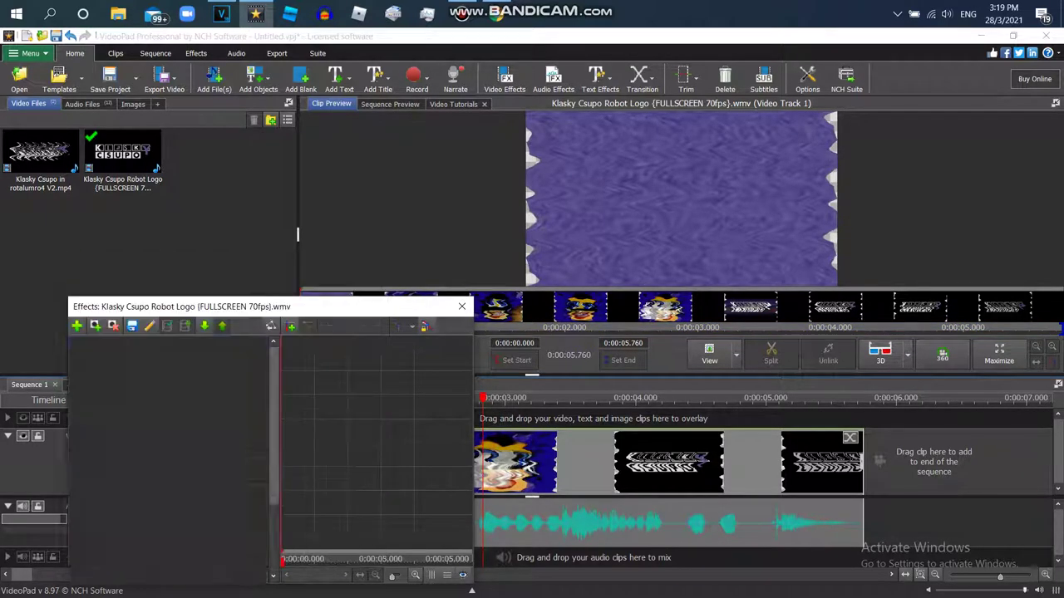
left_click_drag(149, 443, 144, 409)
key("Right")
key("Right")
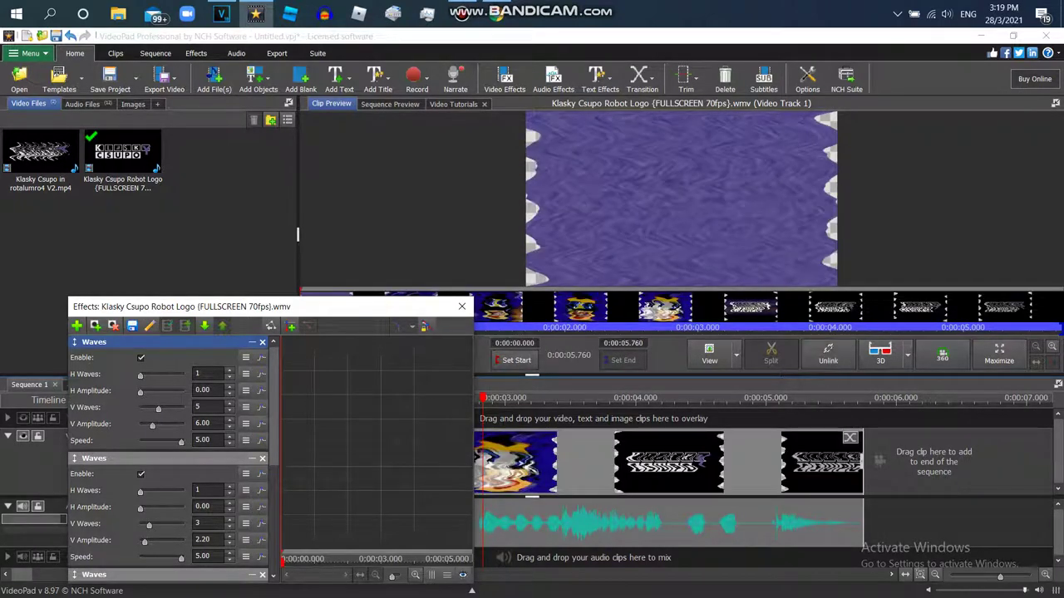
Set the fourth Waves effect to V Waves 1 and V Amplitude 2, and preview the distortion along the clip
left_click_drag(274, 306, 187, 370)
mouse_move(436, 310)
left_mouse_down()
mouse_move(327, 309)
mouse_move(391, 327)
mouse_move(484, 327)
left_mouse_up()
left_click_drag(72, 472, 53, 472)
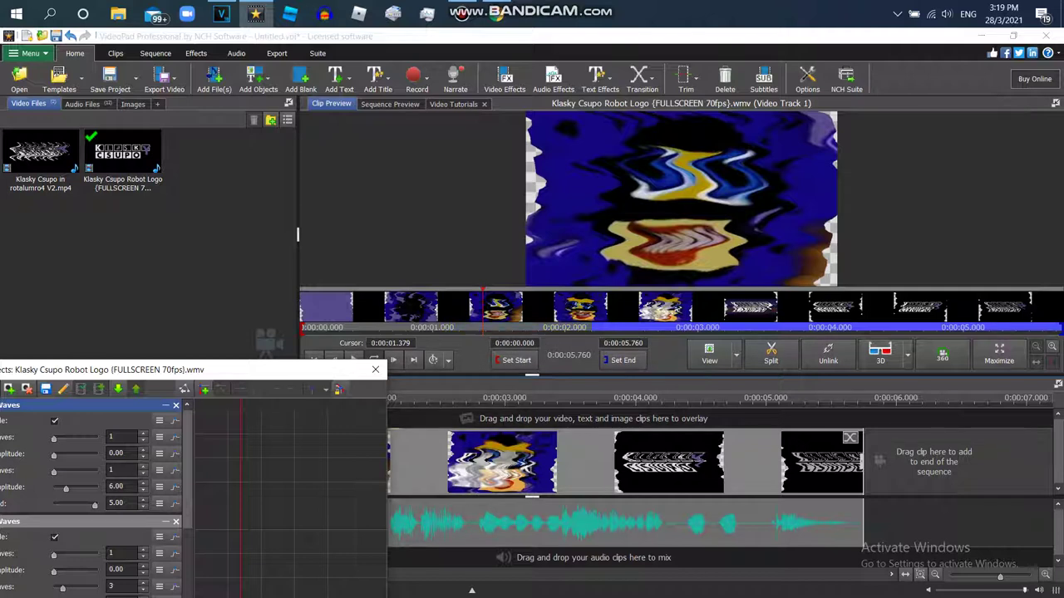
type("2")
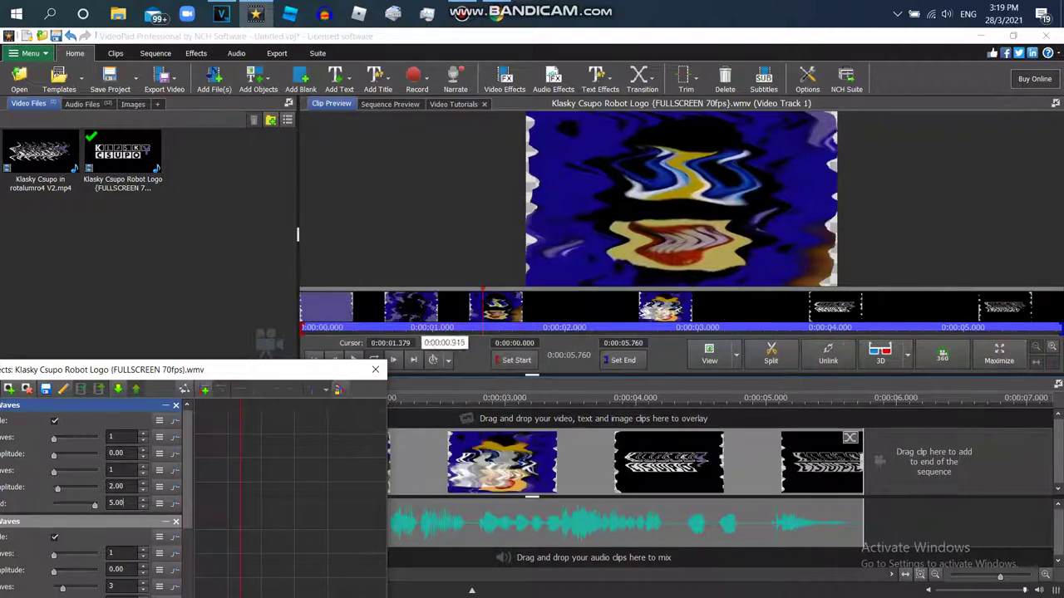
left_click_drag(427, 328, 635, 327)
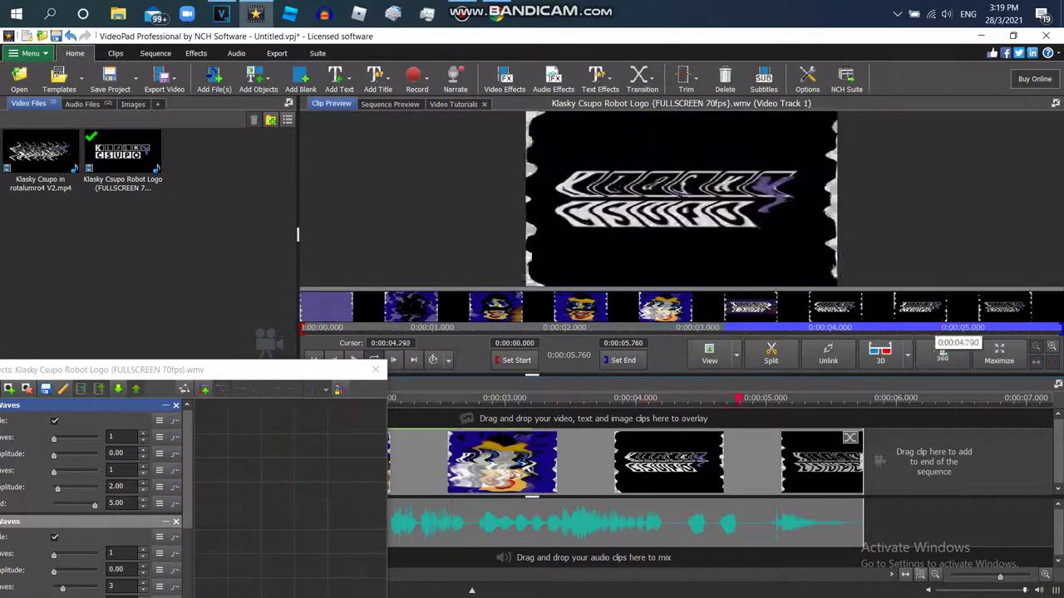
left_click(438, 326)
Try to save the effect chain as a template named "TV Simulator Line Sync:0.75"
left_click_drag(249, 369, 421, 280)
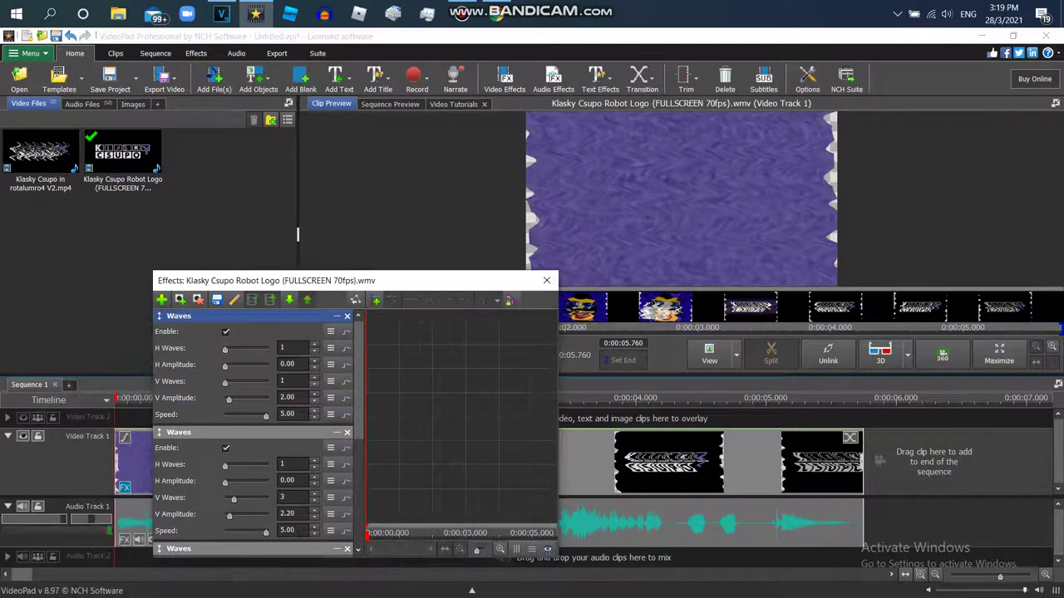
left_click(216, 299)
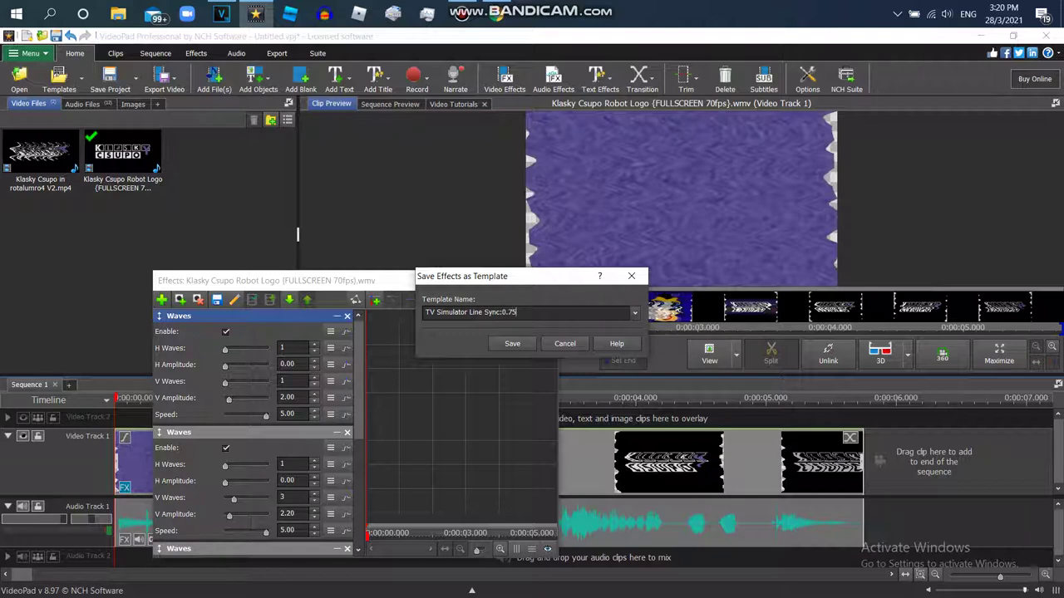
key("Return")
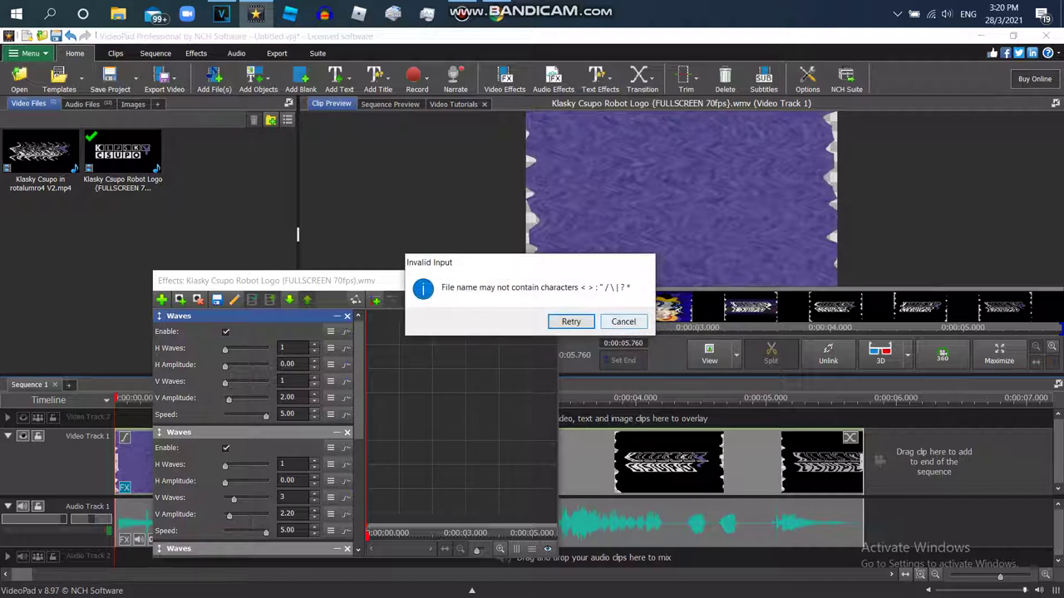
key("Escape")
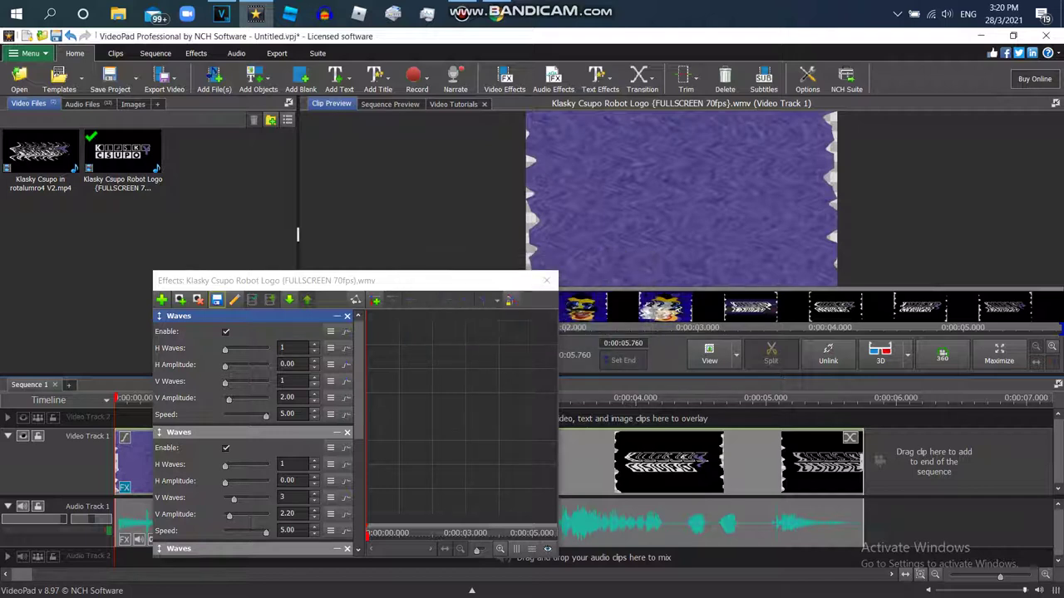
Save the effect chain as a template named "TV Simulator 75 Line Sync" and preview another frame of the clip
left_click(217, 300)
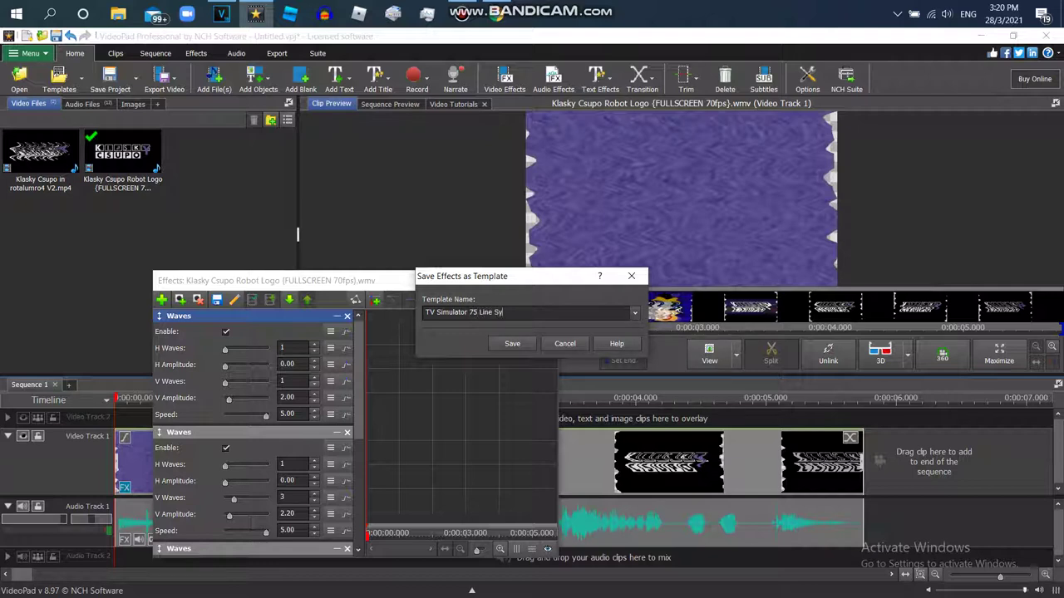
left_click(512, 343)
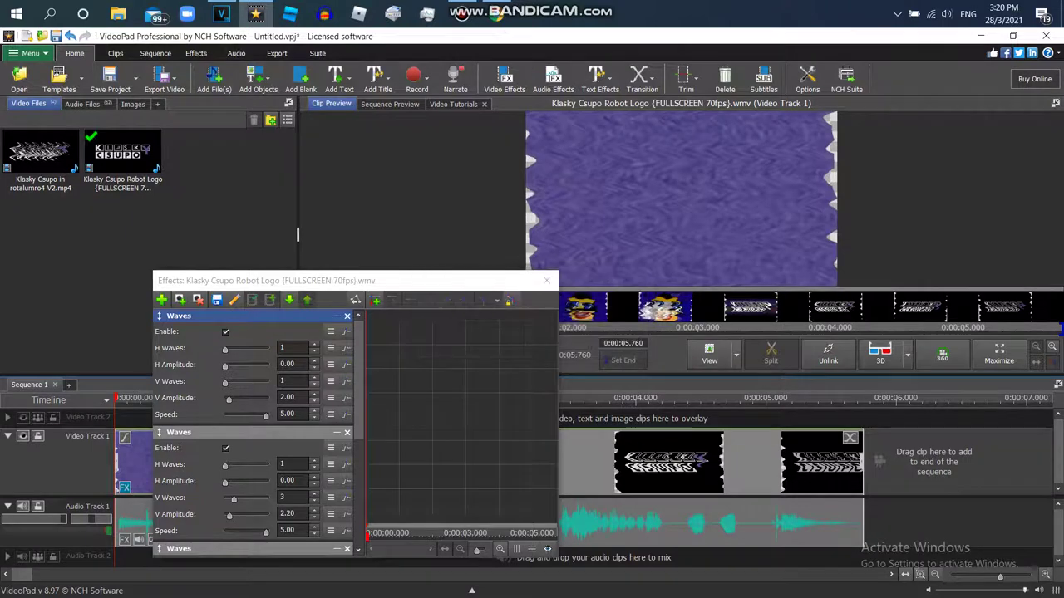
left_click_drag(616, 322, 554, 322)
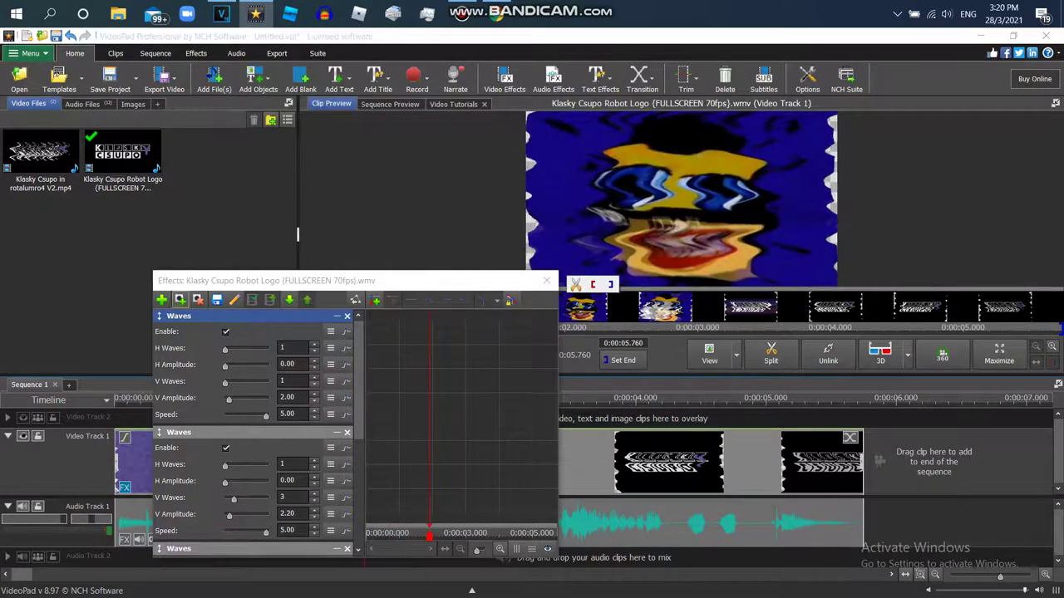
Find the TV Simulator 75 Line Sync template among the available effects
left_click(162, 300)
left_click_drag(459, 320, 458, 453)
scroll(177, 310, "down", 5)
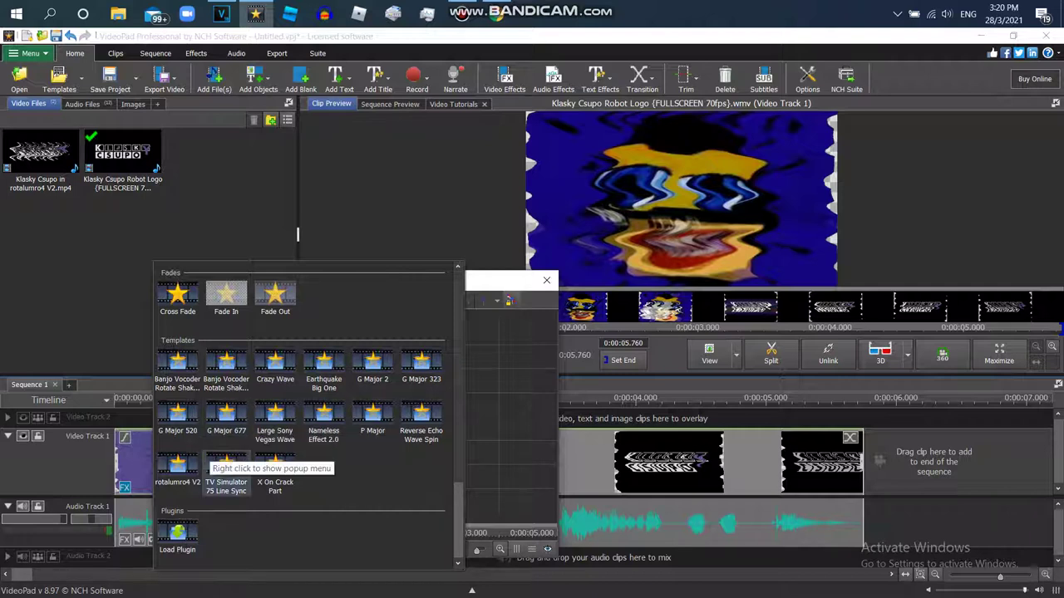
Apply the TV Simulator 75 Line Sync template to the clip and preview the distortion around 2.5 seconds
left_click(226, 465)
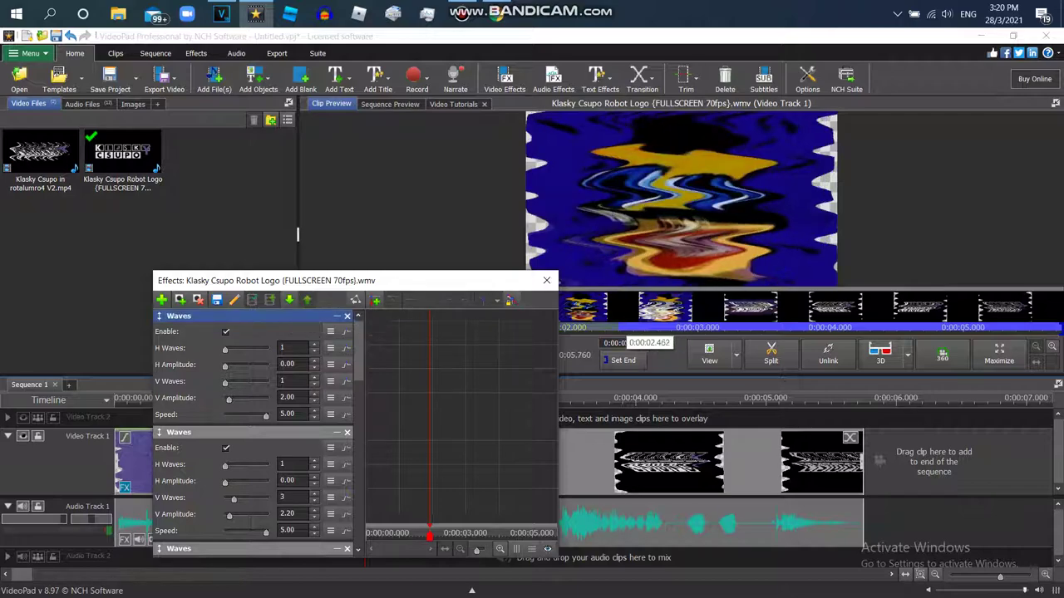
mouse_move(648, 327)
left_mouse_down()
mouse_move(528, 330)
mouse_move(701, 328)
mouse_move(612, 327)
mouse_move(653, 327)
left_mouse_up()
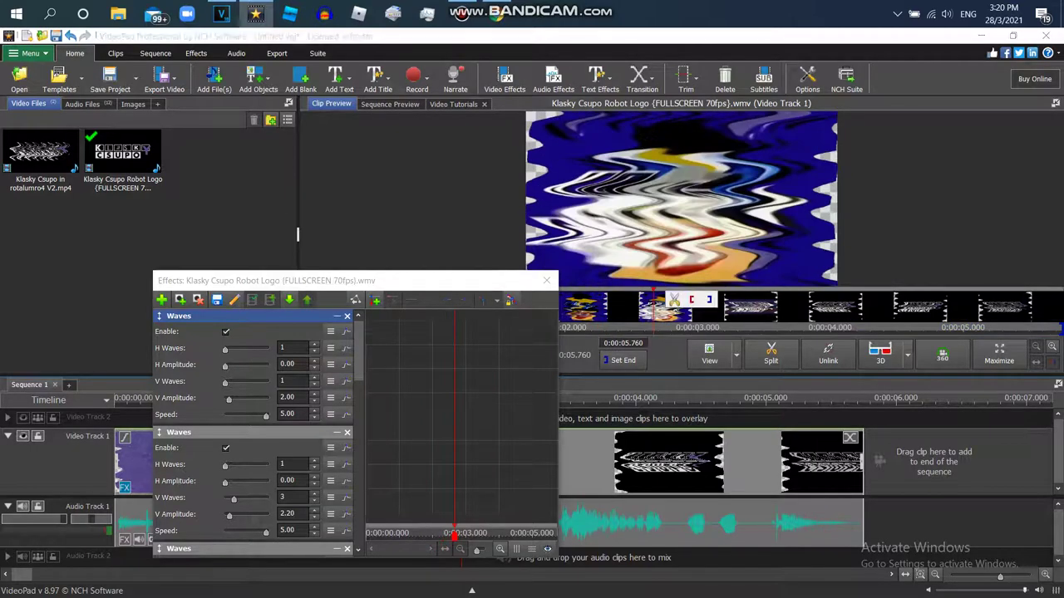
left_click(161, 300)
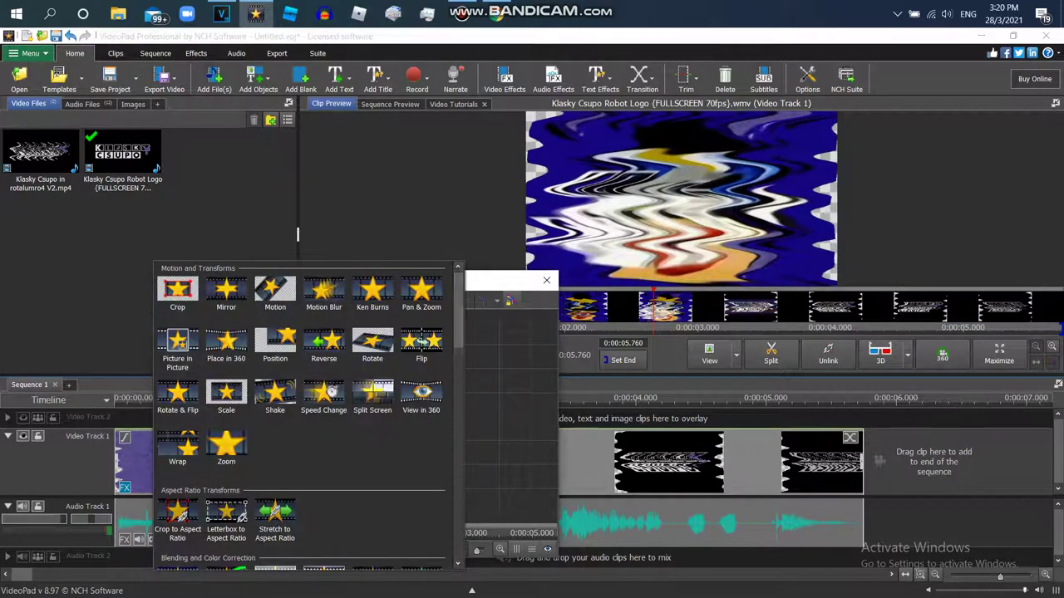
scroll(303, 415, "down", 10)
scroll(303, 415, "up", 10)
key("Escape")
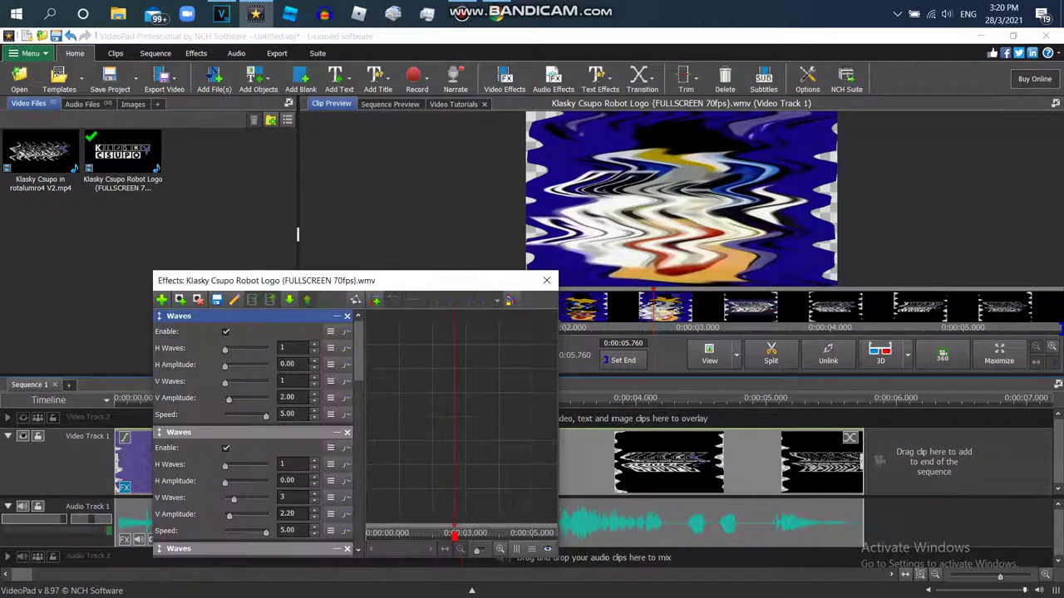
Remove all Waves effects from the Klasky Csupo Robot Logo clip
left_click(347, 316)
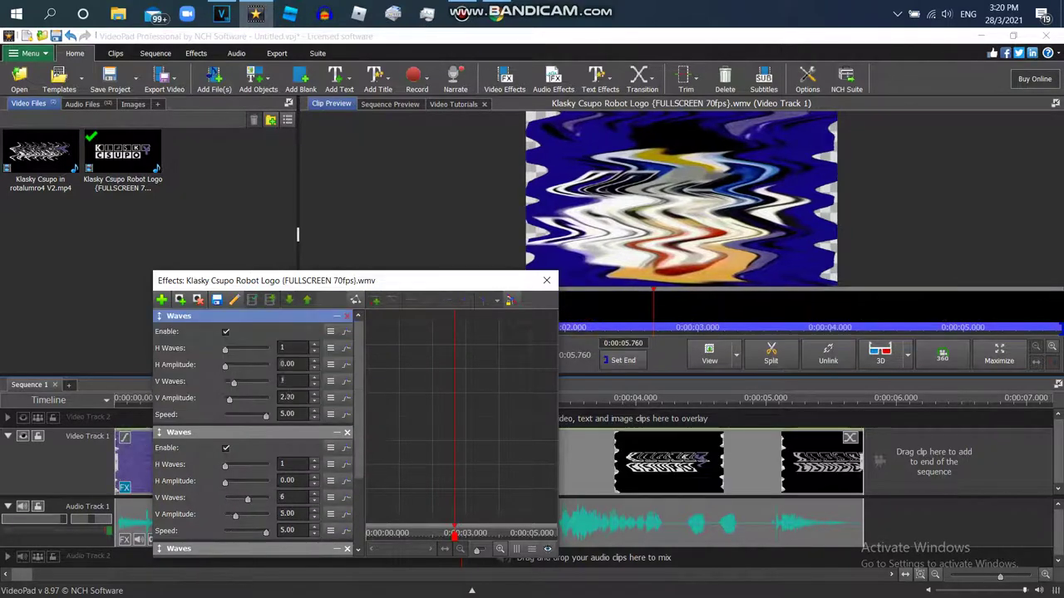
left_click(347, 316)
left_click(358, 316)
left_click(358, 316)
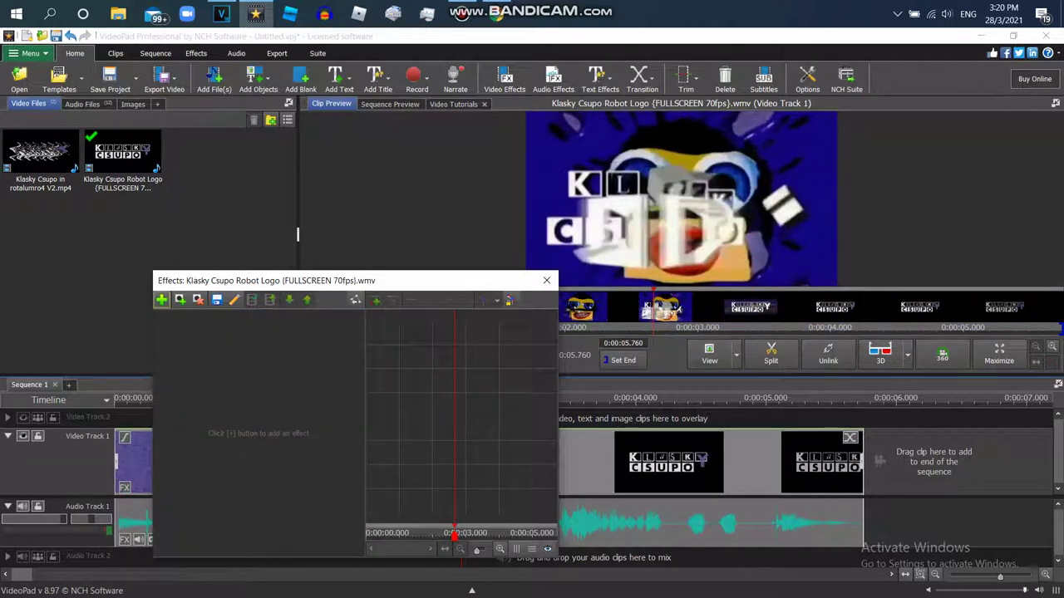
Apply the Crazy Wave template to the clip
left_click(161, 299)
scroll(421, 341, "down", 10)
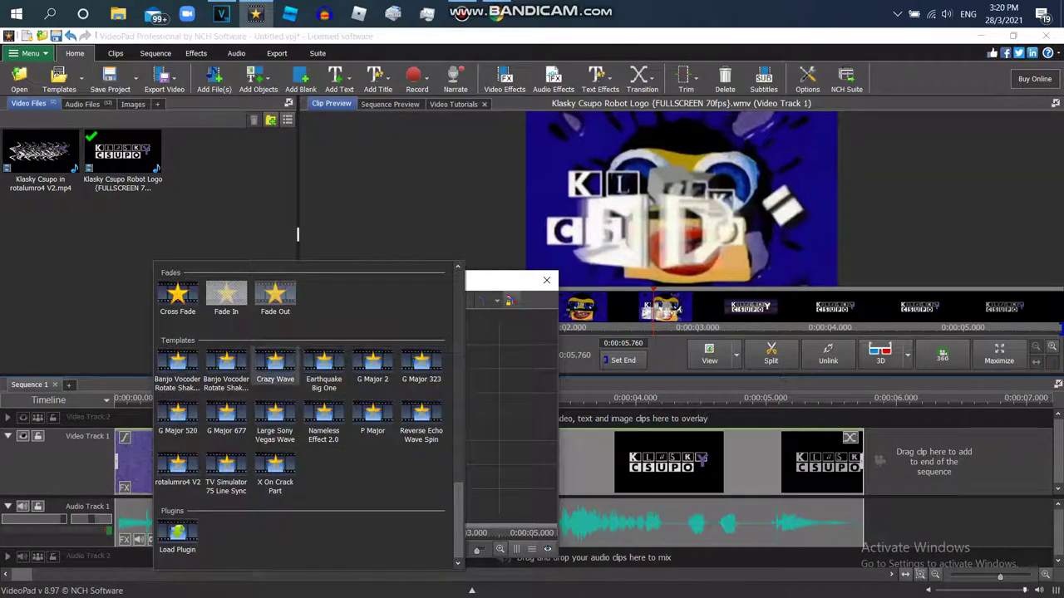
left_click(276, 366)
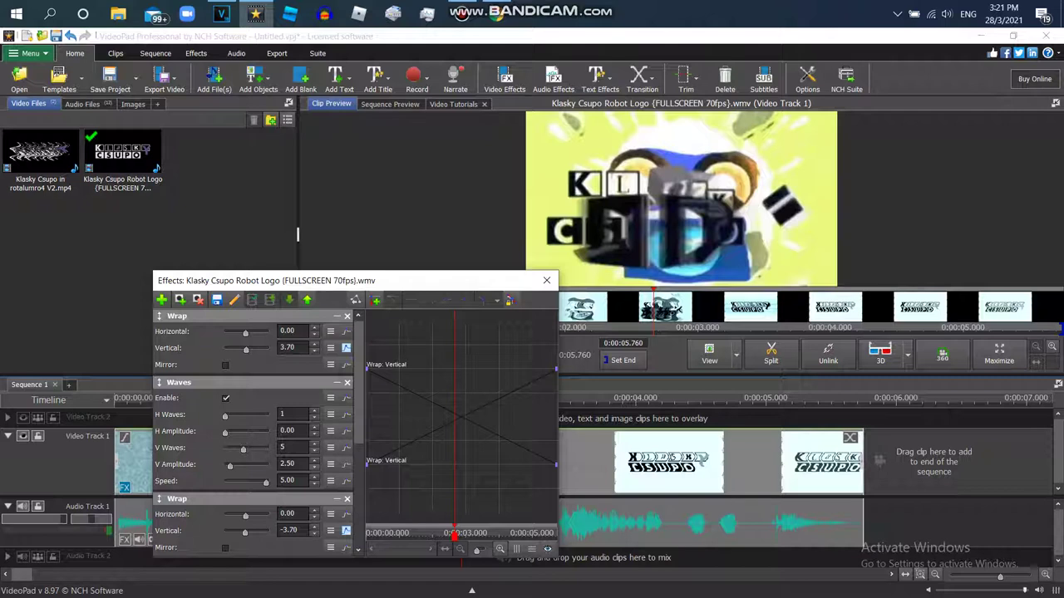
Remove the two Wrap effects and the Waves effect from the applied template
left_click(347, 316)
left_click(347, 316)
left_click(348, 316)
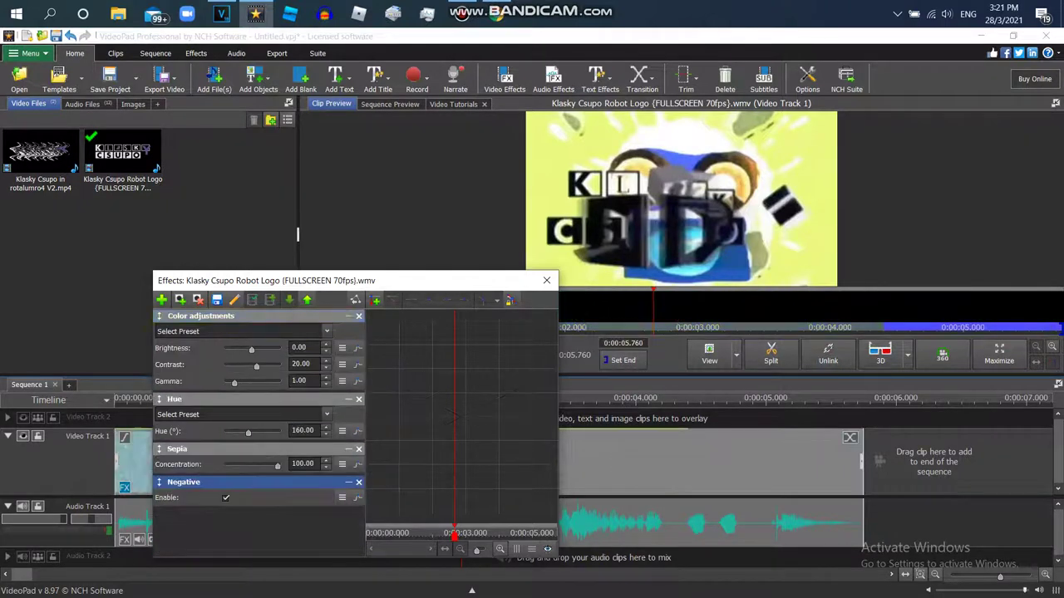
Preview the recolored clip at different frames and remove the Negative effect from the chain
left_click_drag(654, 316, 520, 316)
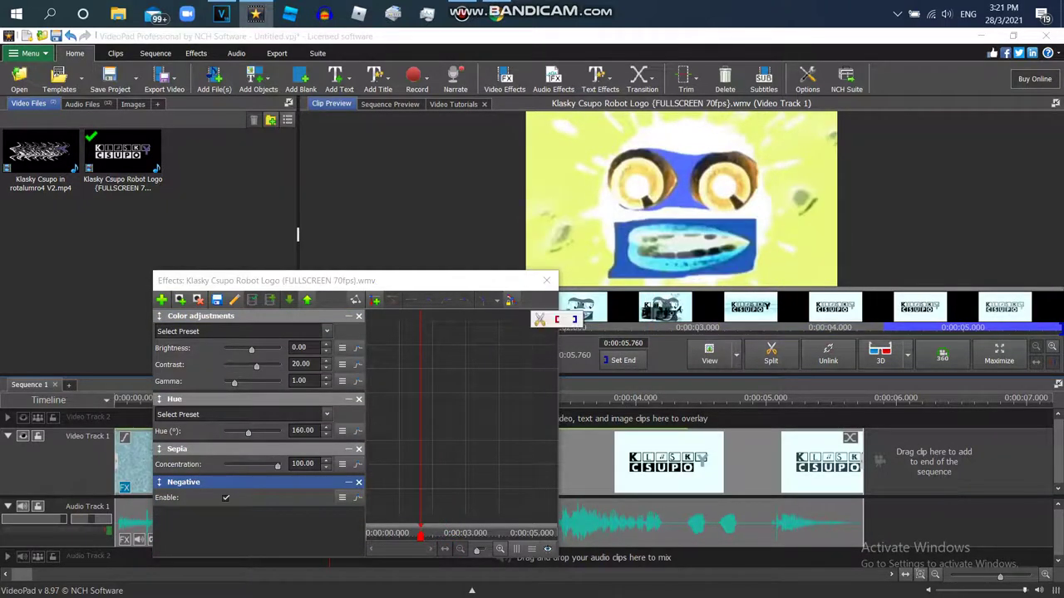
left_click_drag(580, 399, 456, 398)
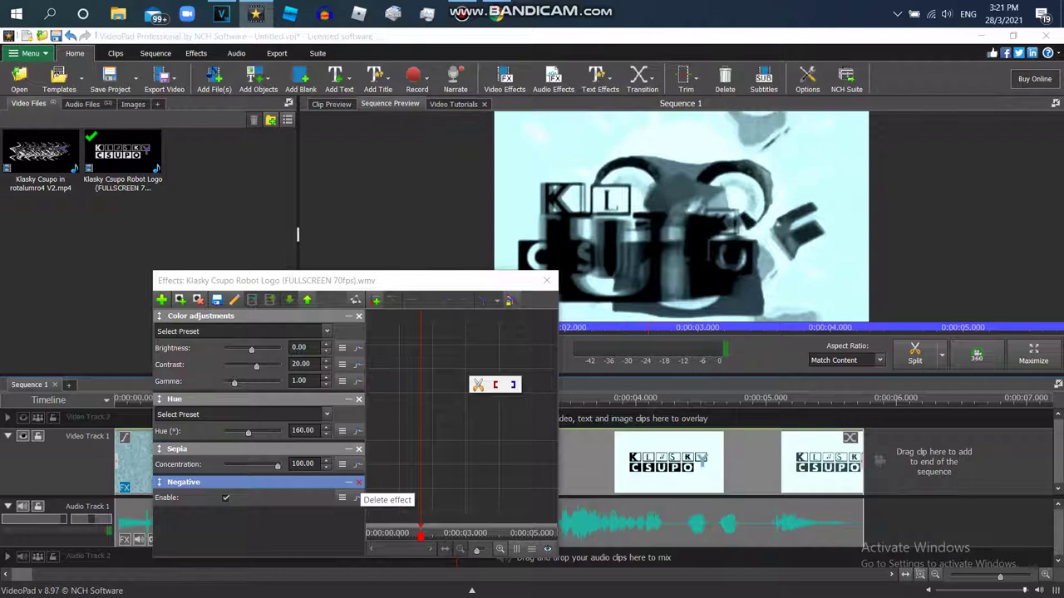
mouse_move(249, 482)
left_mouse_down()
mouse_move(250, 318)
mouse_move(249, 503)
left_mouse_up()
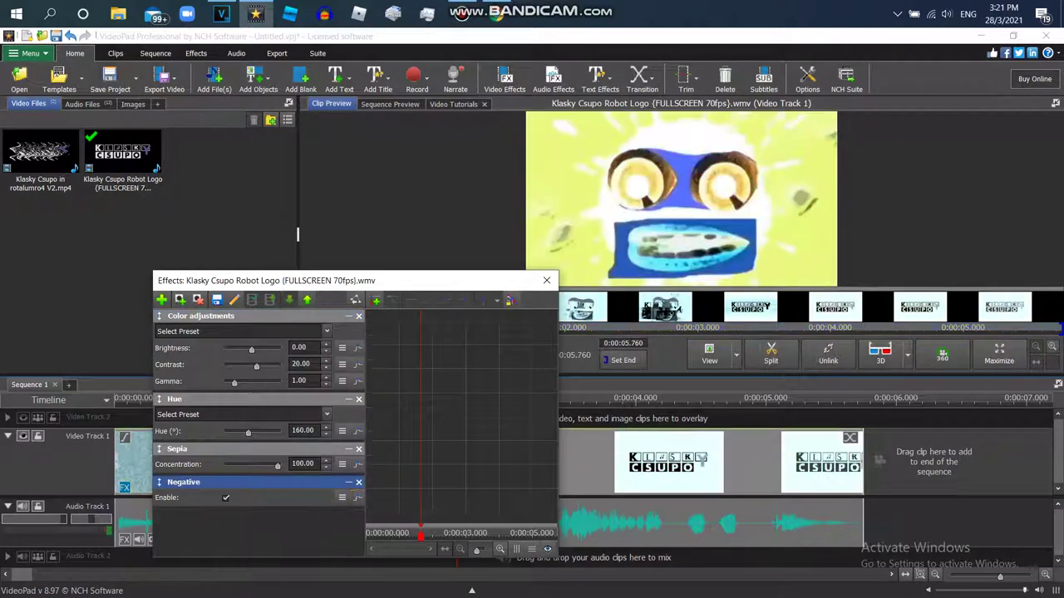
left_click(359, 482)
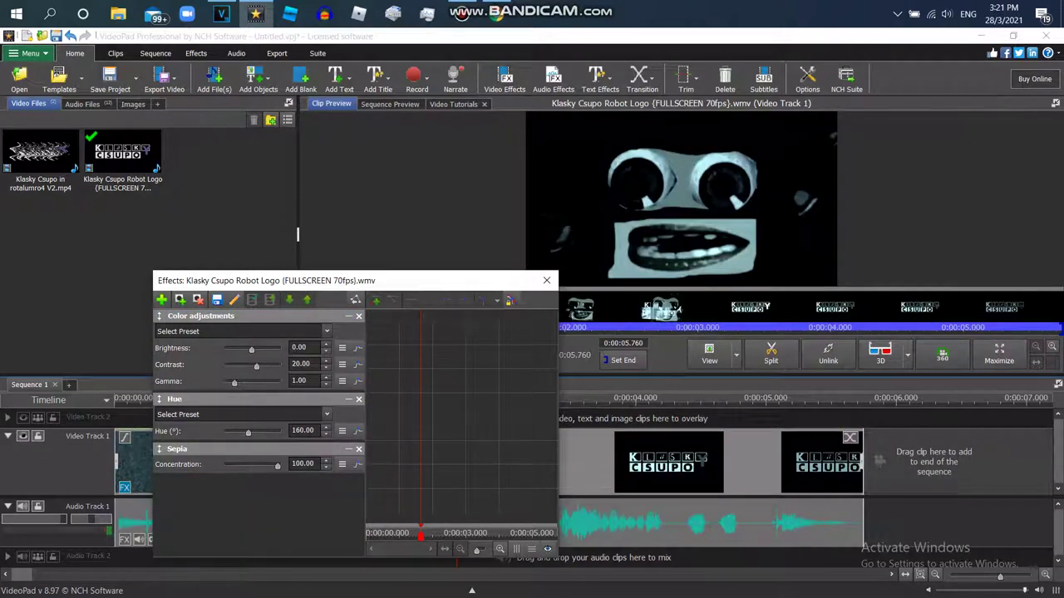
left_click_drag(618, 320, 526, 320)
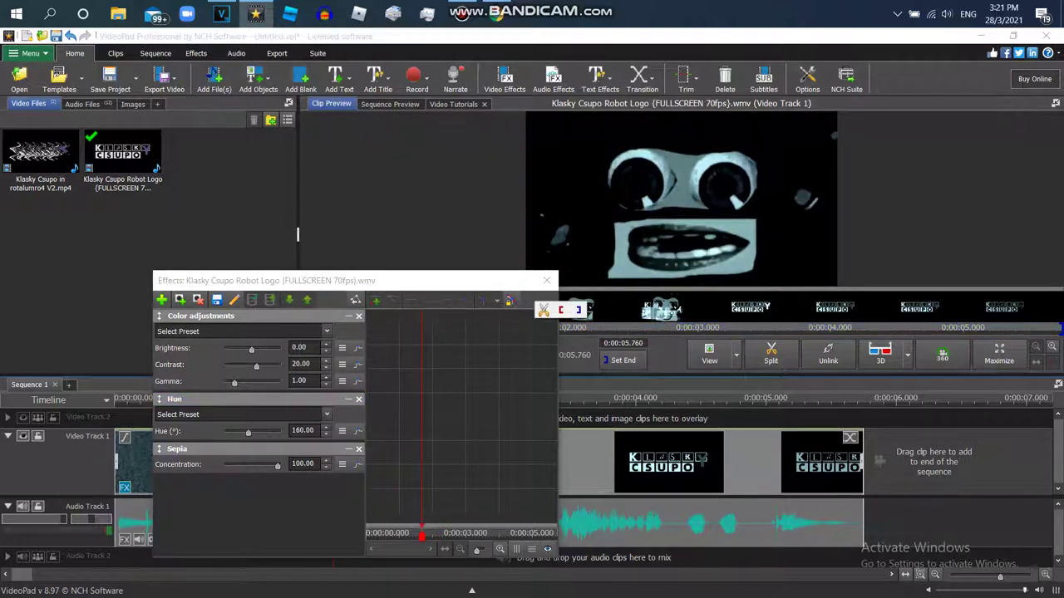
Set the Brightness of the Color adjustments effect to 40
left_click_drag(252, 350, 256, 349)
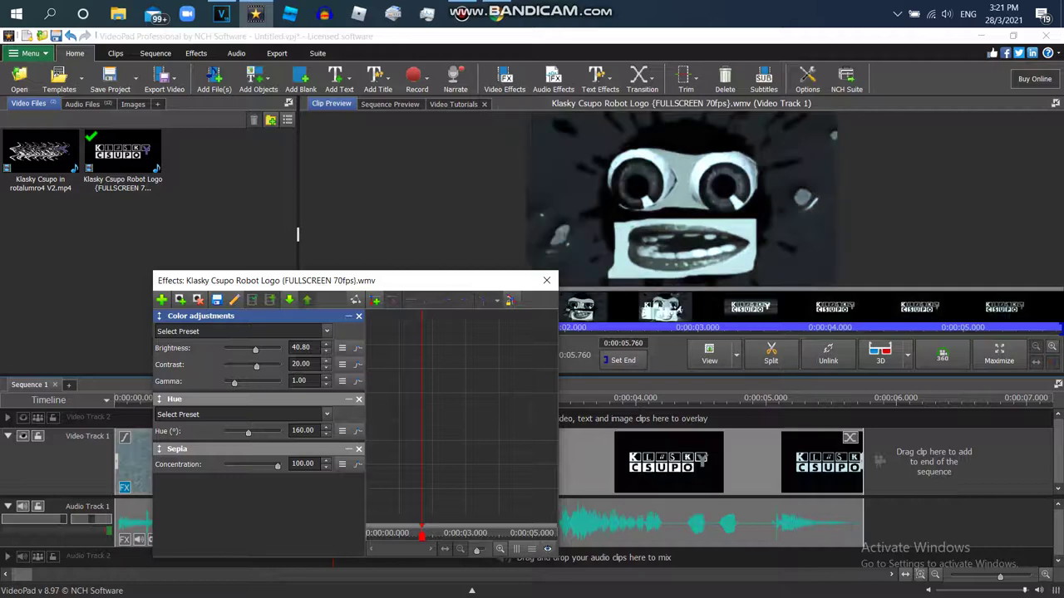
type("40")
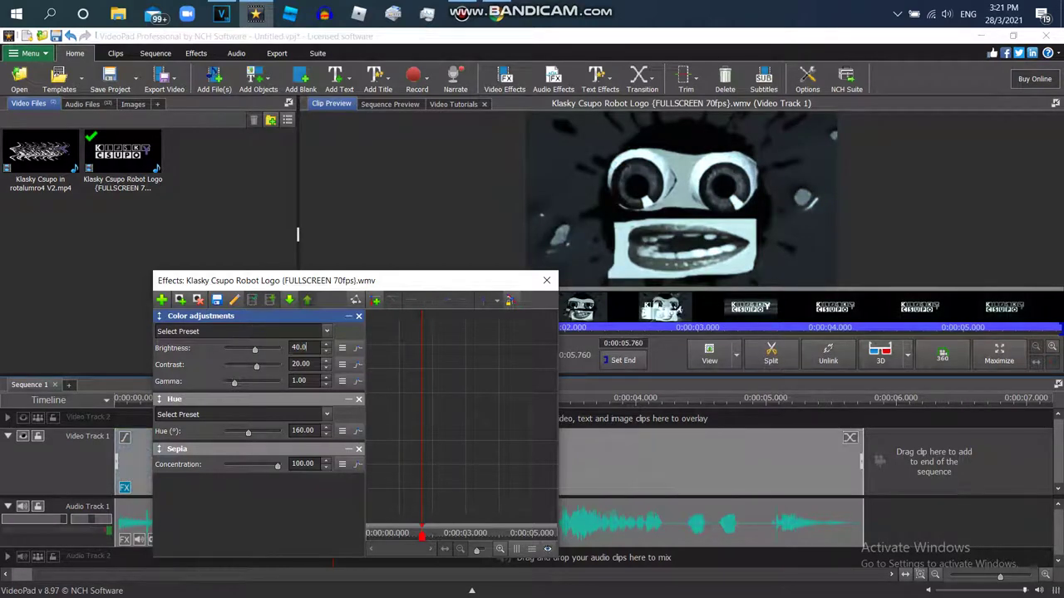
key("Tab")
Set the Hue effect's angle to 310 degrees
left_click_drag(248, 433, 272, 433)
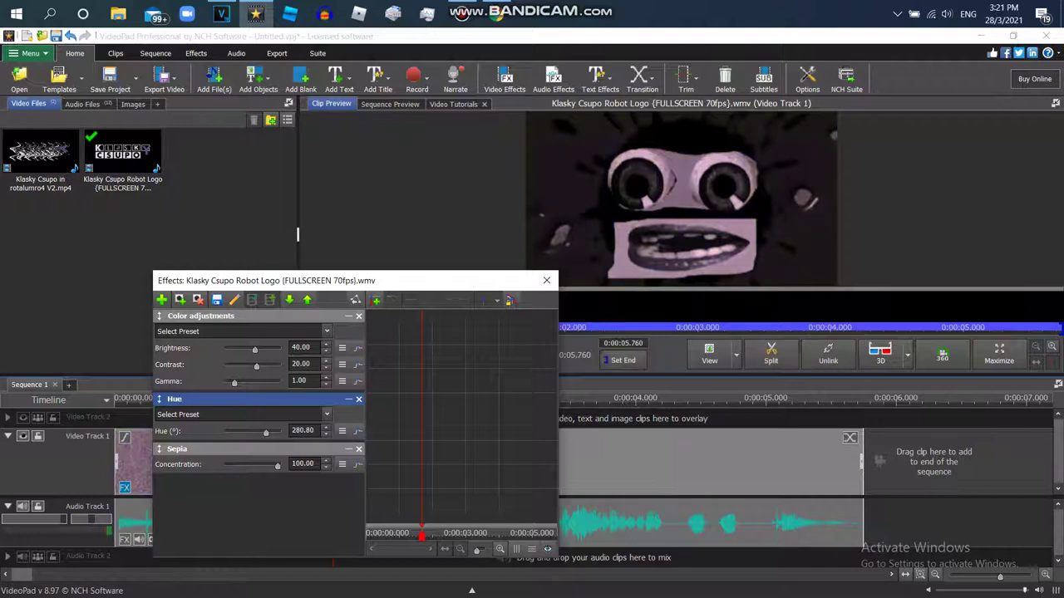
left_click_drag(273, 433, 296, 431)
type("310")
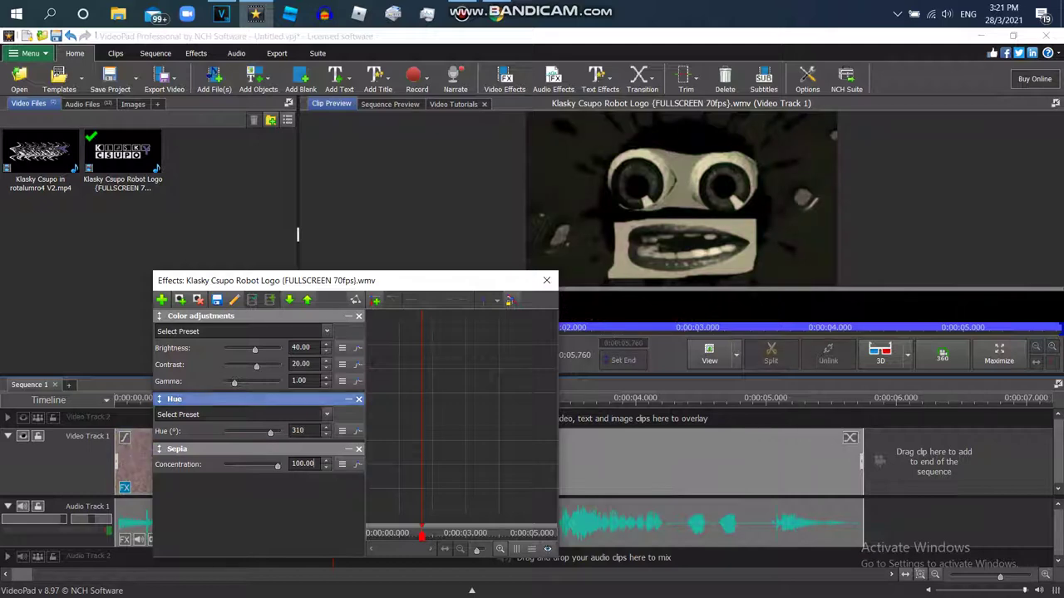
Add a Saturation effect to the clip and set its Saturation to 100
left_click(161, 300)
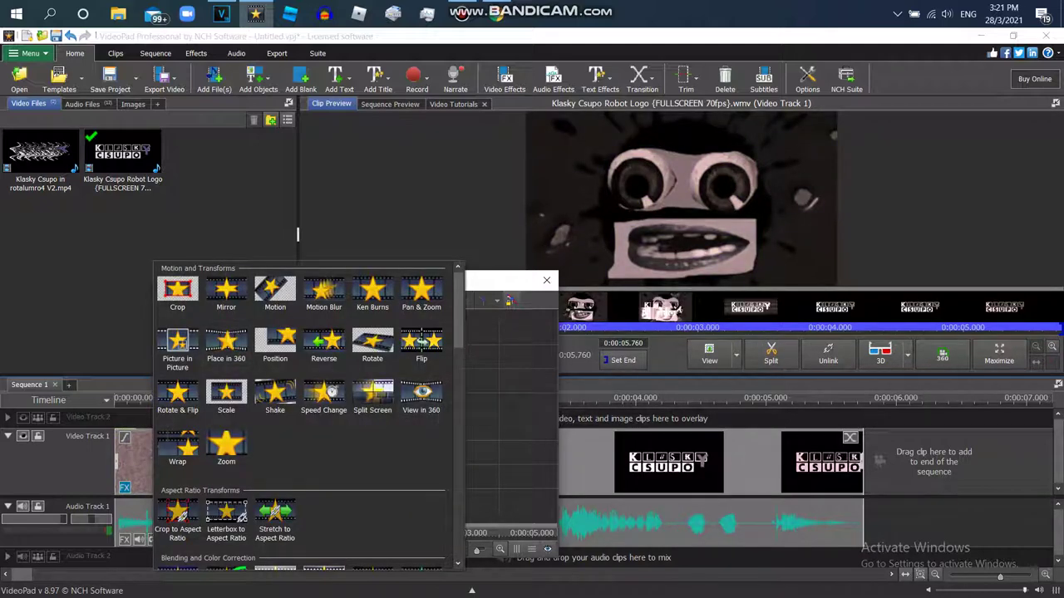
left_click_drag(457, 309, 458, 360)
scroll(309, 416, "down", 1)
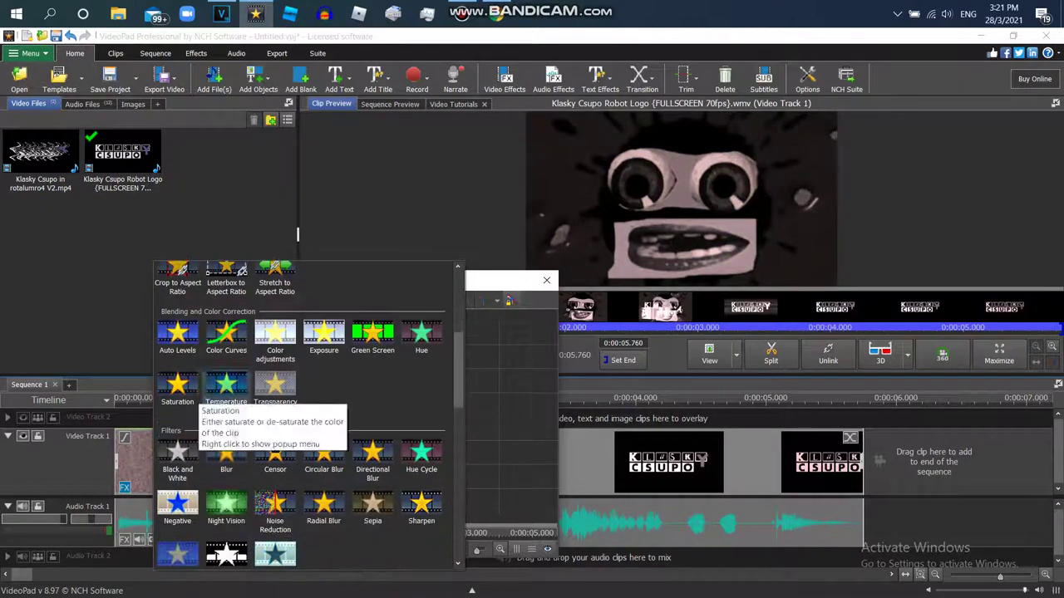
left_click(183, 385)
left_click_drag(258, 349, 278, 349)
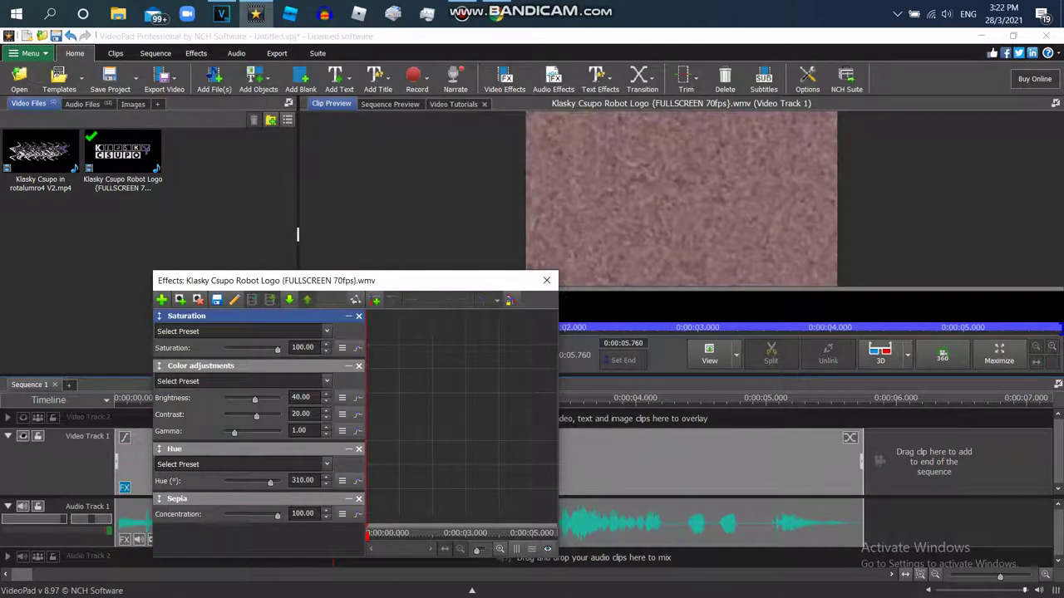
Preview a frame near 2.6 seconds and adjust the Hue effect's angle to 300 degrees
left_click_drag(600, 319, 655, 319)
left_click_drag(270, 483, 268, 483)
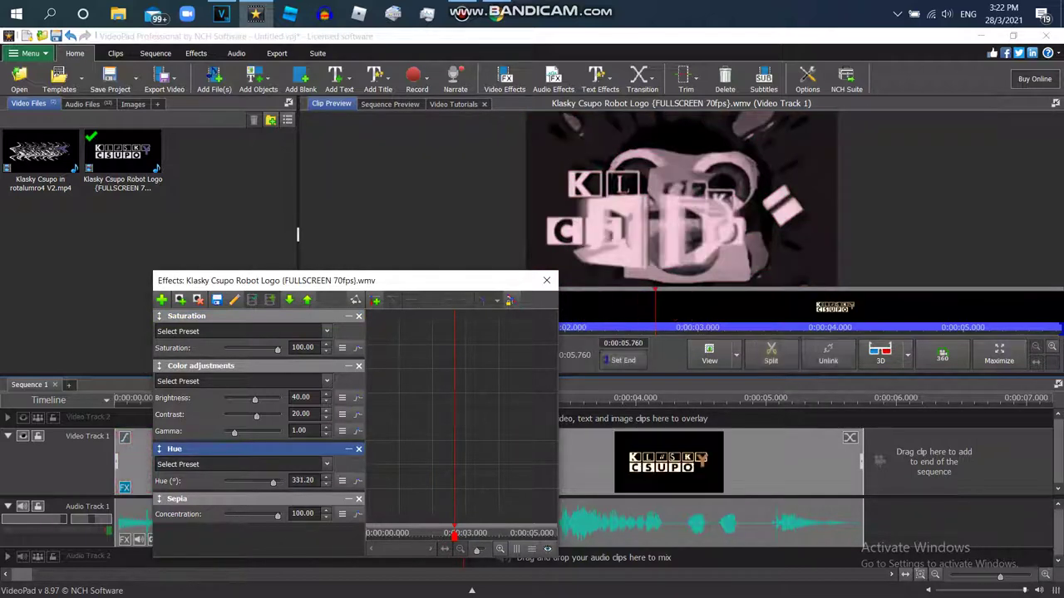
left_click_drag(274, 483, 269, 483)
left_click(256, 400)
left_click(277, 350)
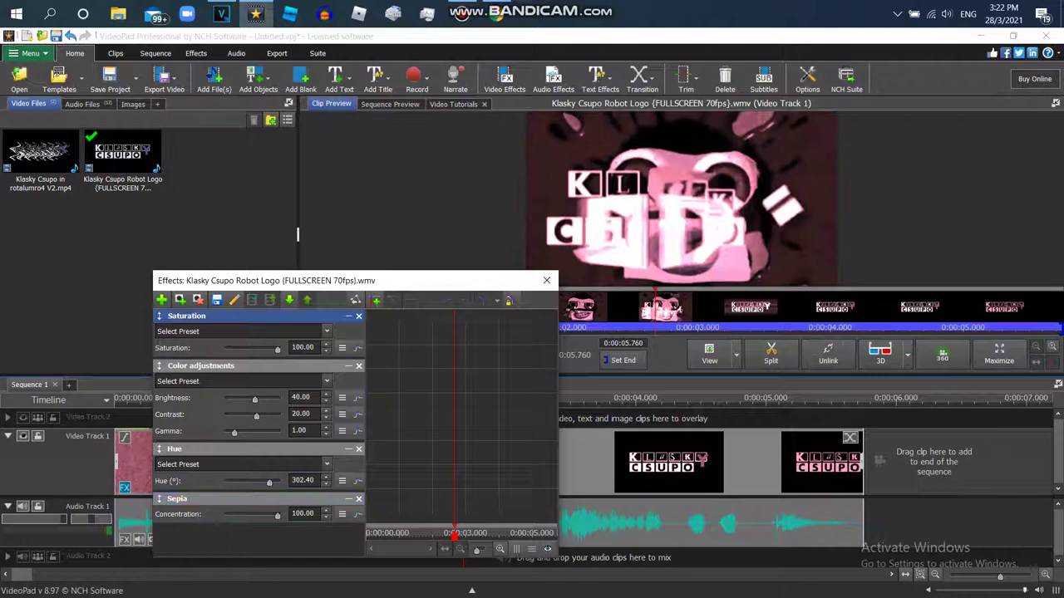
key("Right")
key("Right")
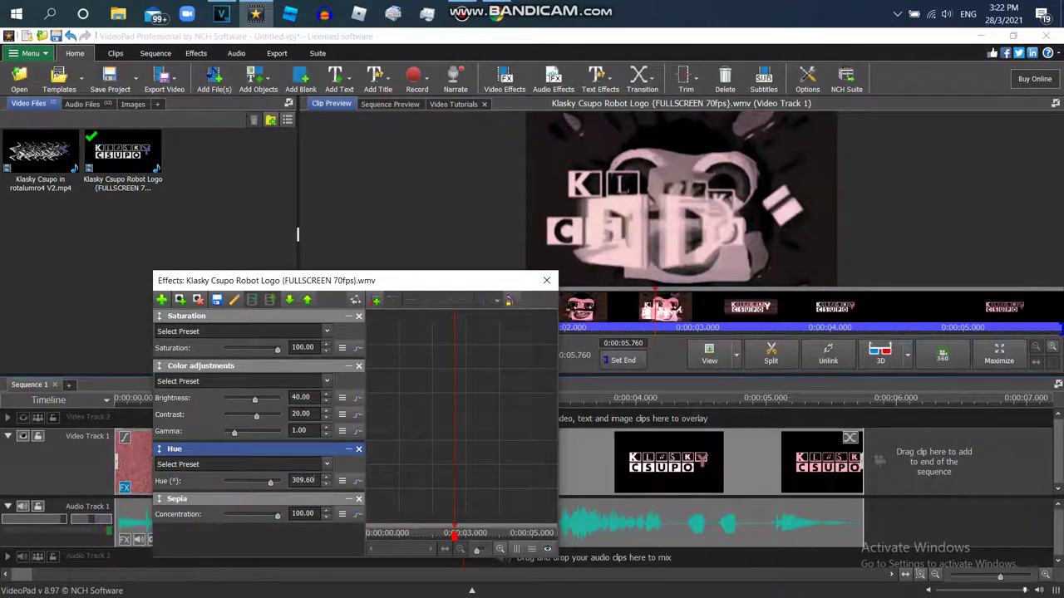
type("0")
key("Return")
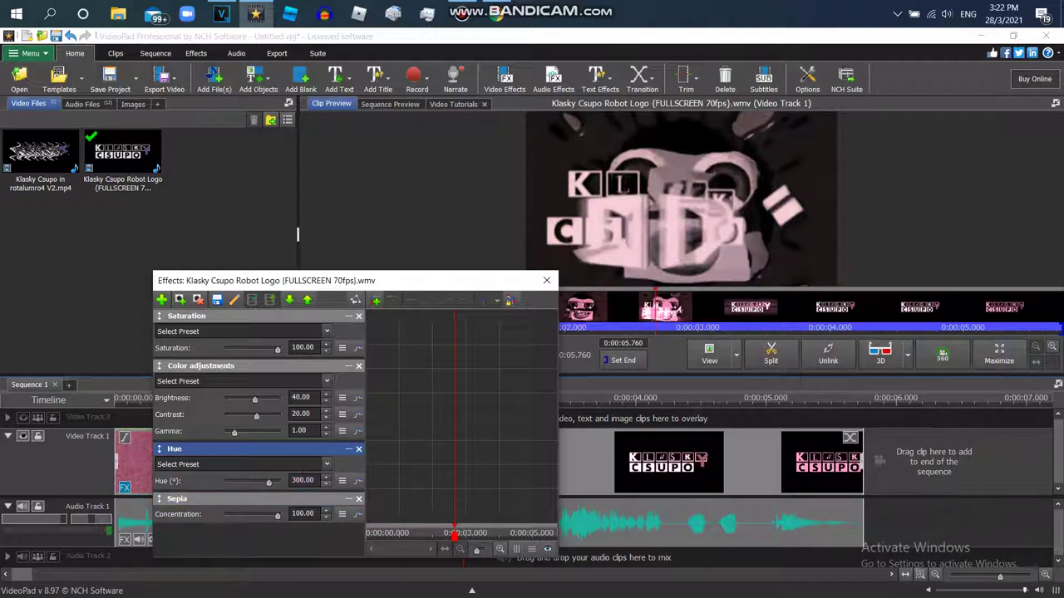
Add a second Color adjustments effect and place it directly below the Saturation effect
left_click(287, 315)
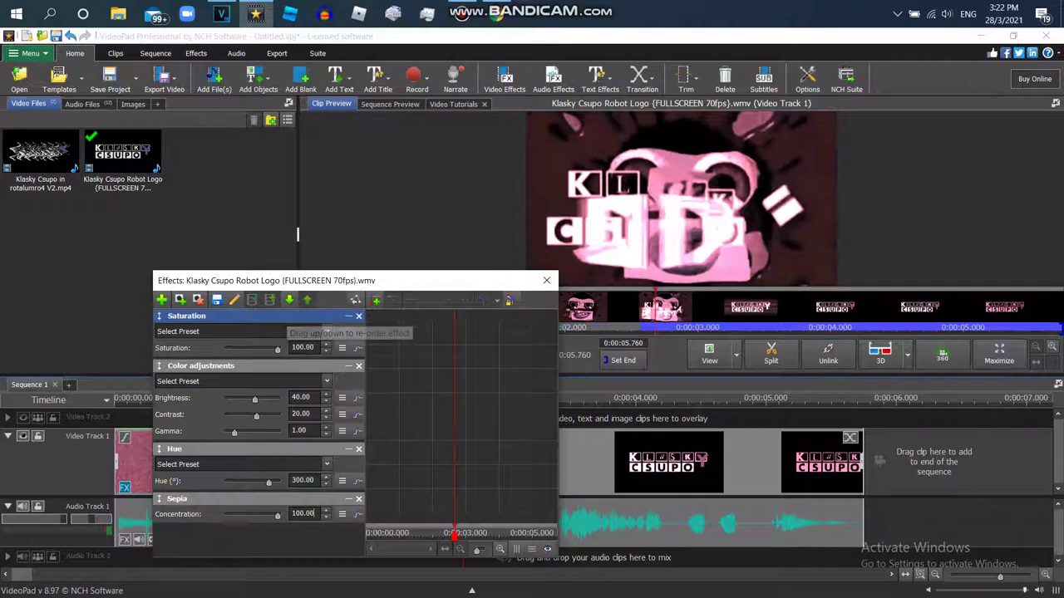
left_click(161, 299)
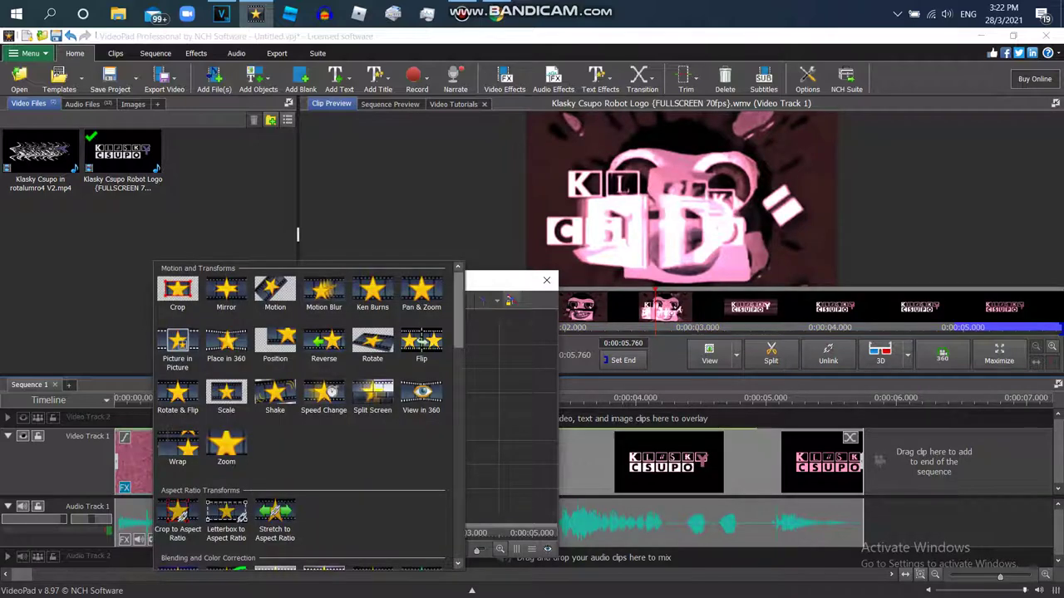
scroll(297, 236, "down", 5)
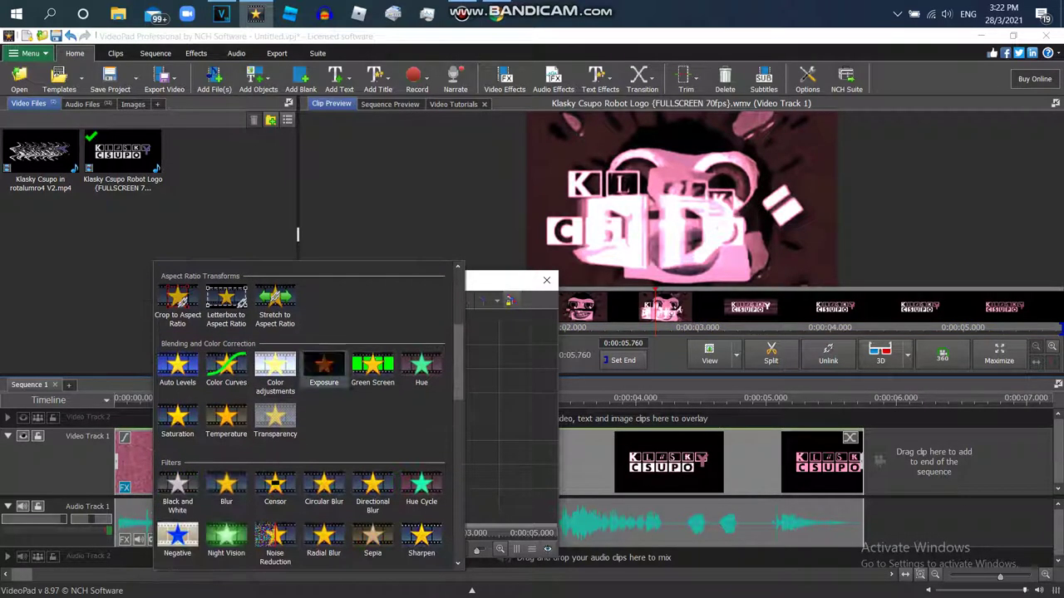
left_click(275, 366)
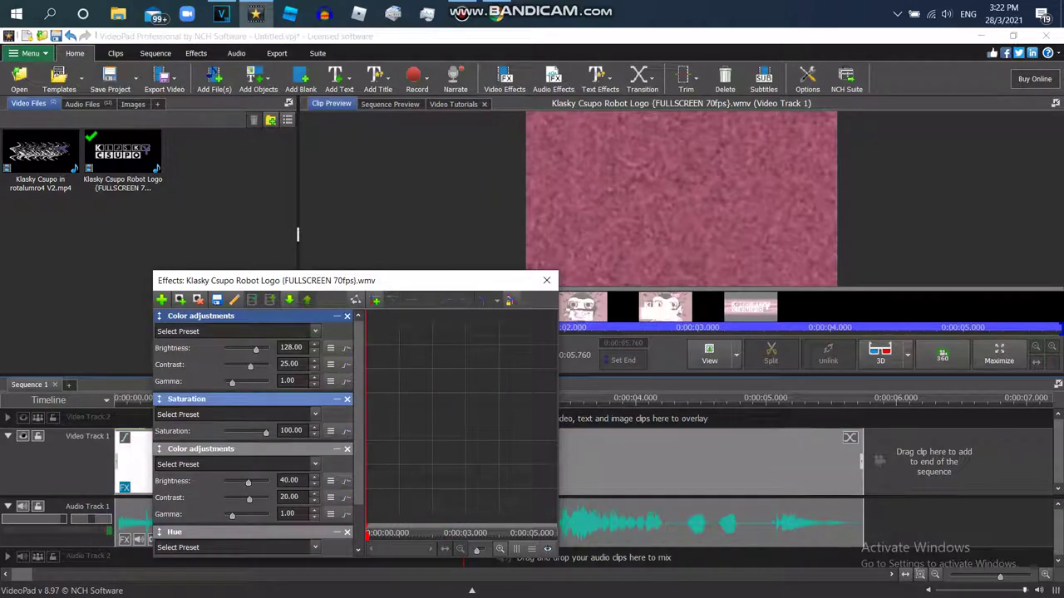
left_click_drag(249, 399, 249, 362)
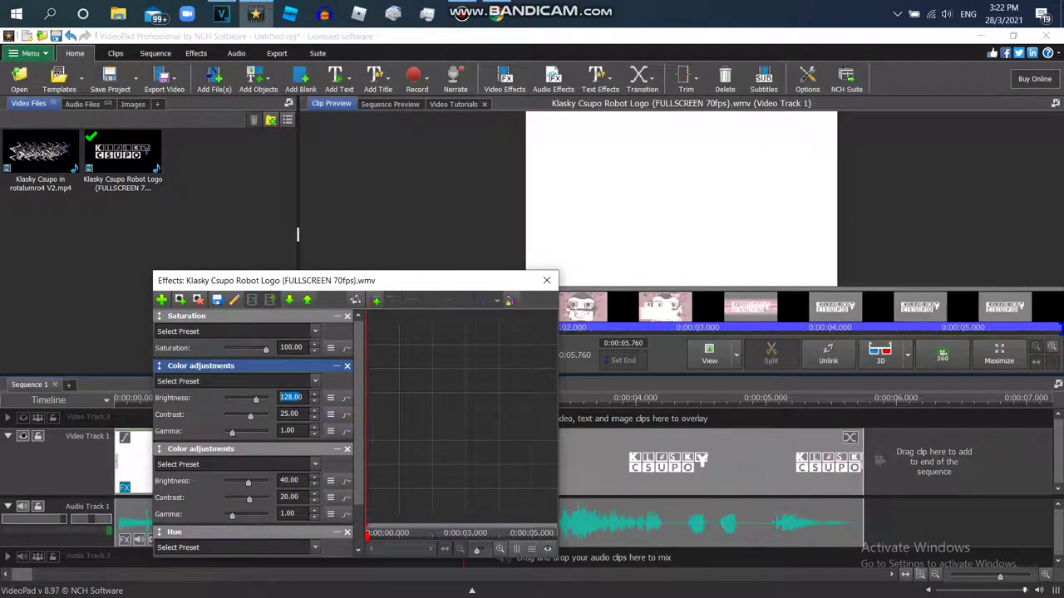
Set the new Color adjustments effect to Brightness 25 and Contrast 0, checking the look on a frame around 2 seconds
type("25")
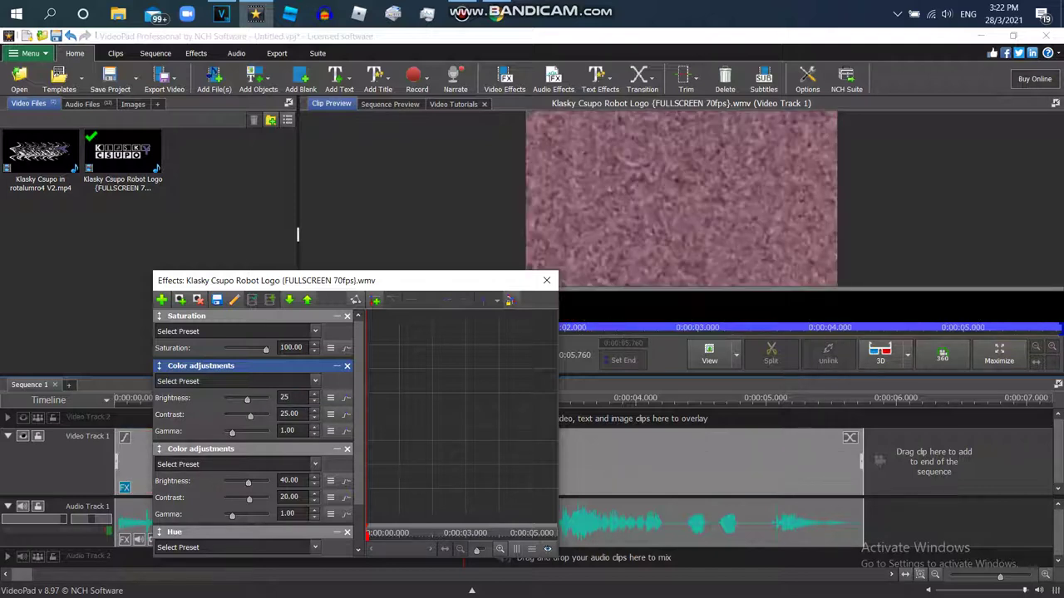
key("Tab")
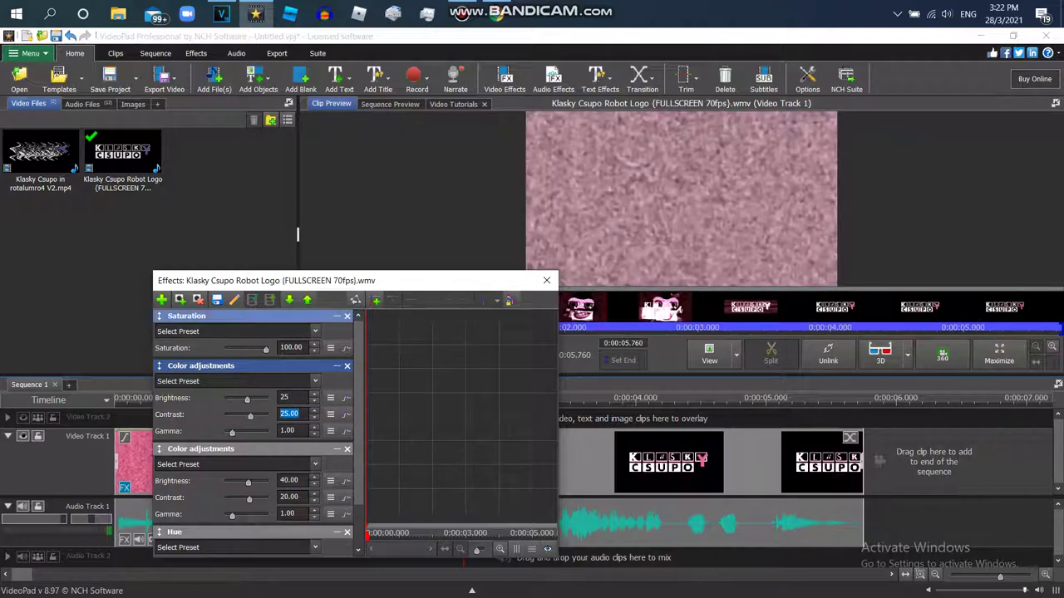
left_click_drag(590, 311, 585, 312)
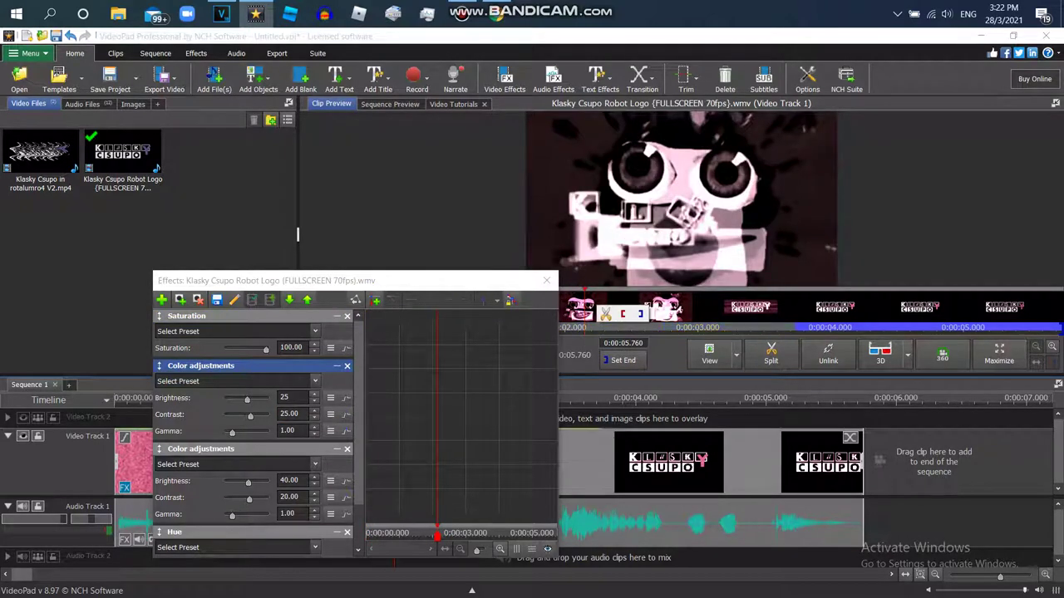
key("BackSpace")
key("BackSpace")
key("BackSpace")
key("BackSpace")
key("BackSpace")
type("0")
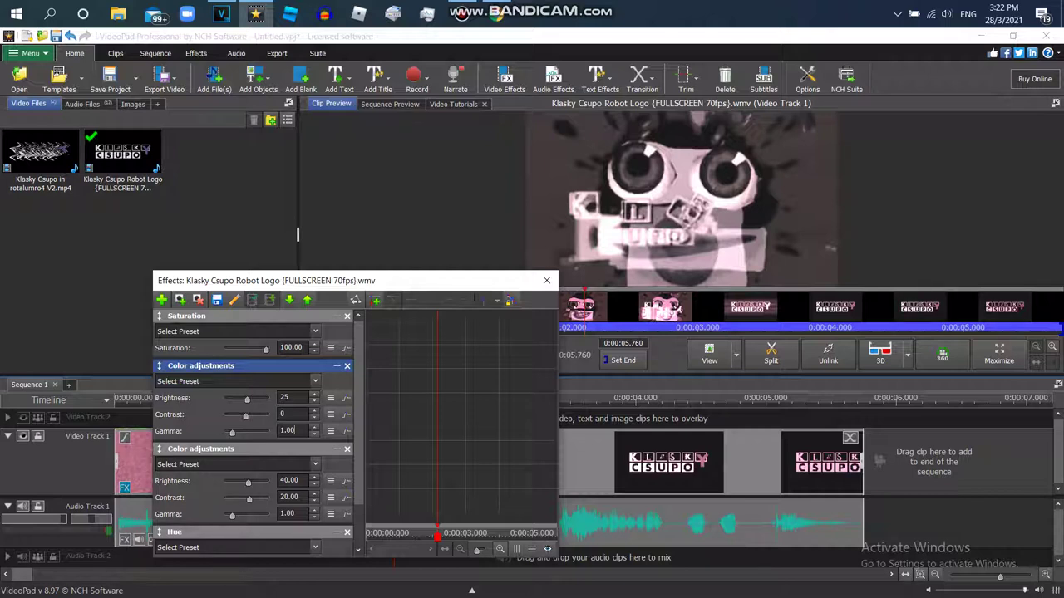
key("Tab")
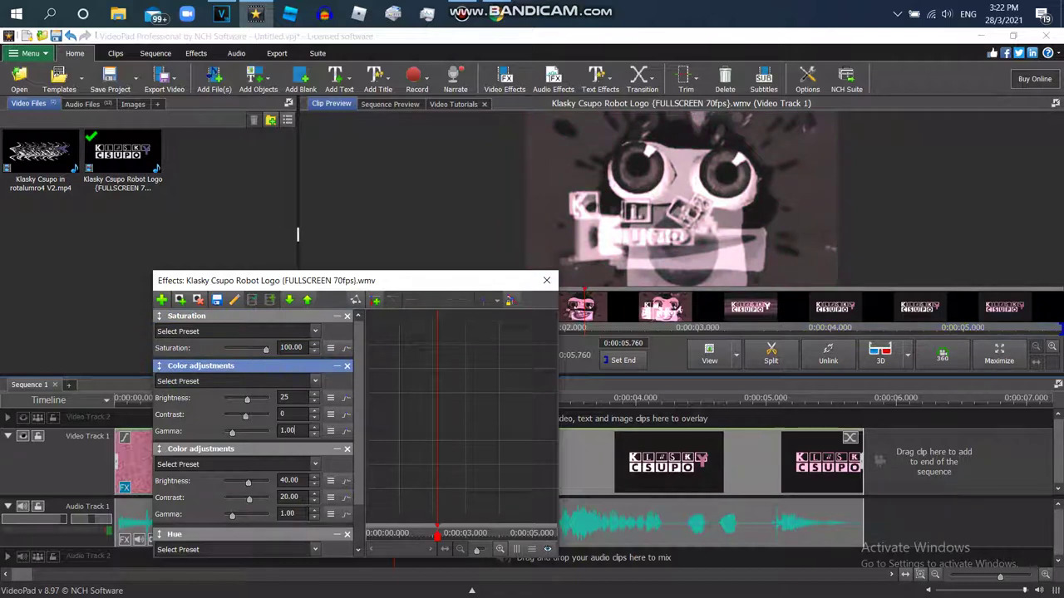
Move the Color adjustments effect with Brightness 25 down the effect chain so that it sits directly below Sepia
left_click_drag(200, 365, 201, 548)
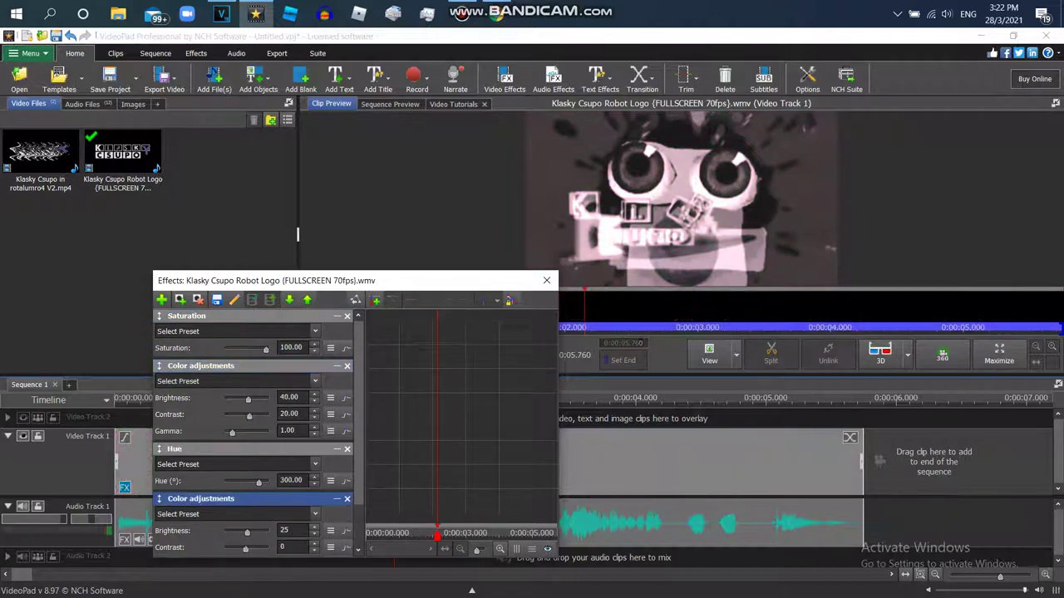
scroll(200, 531, "down", 3)
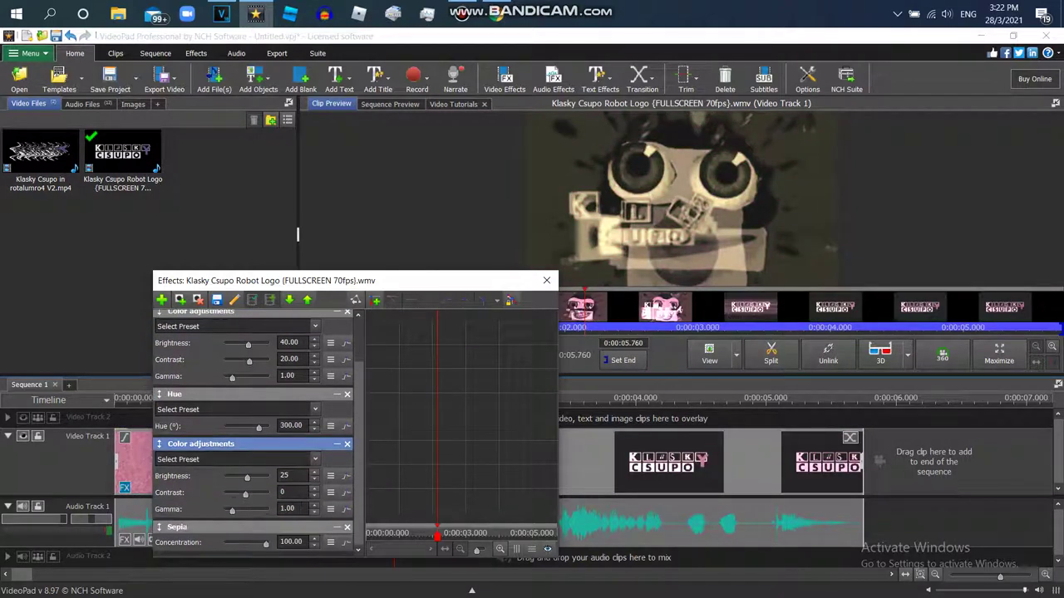
left_click_drag(200, 443, 200, 540)
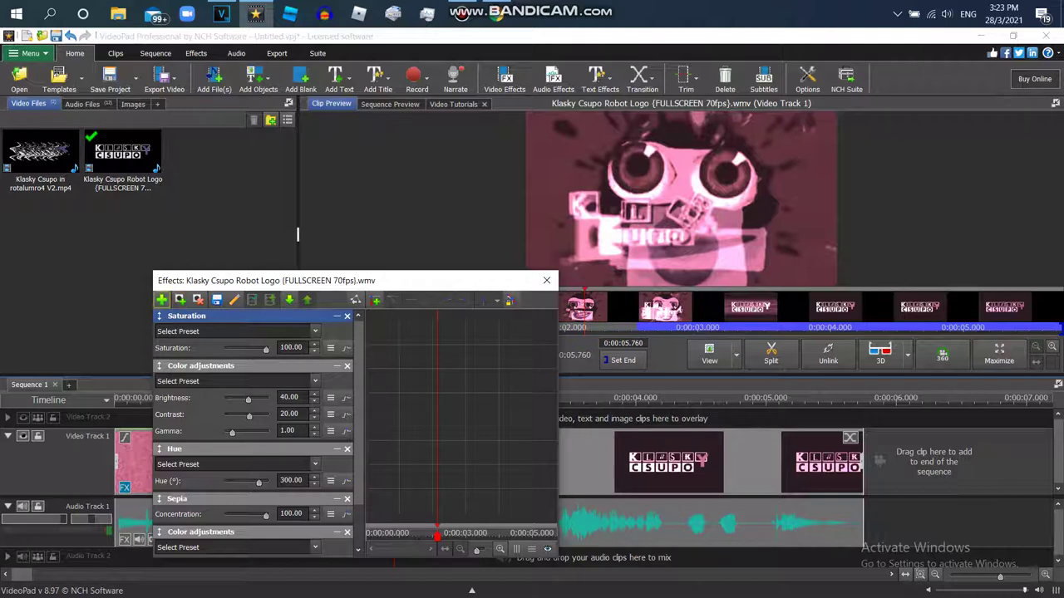
Add a Black and White effect and move it to the end of the chain, below the last Color adjustments effect
left_click(161, 299)
scroll(421, 340, "down", 5)
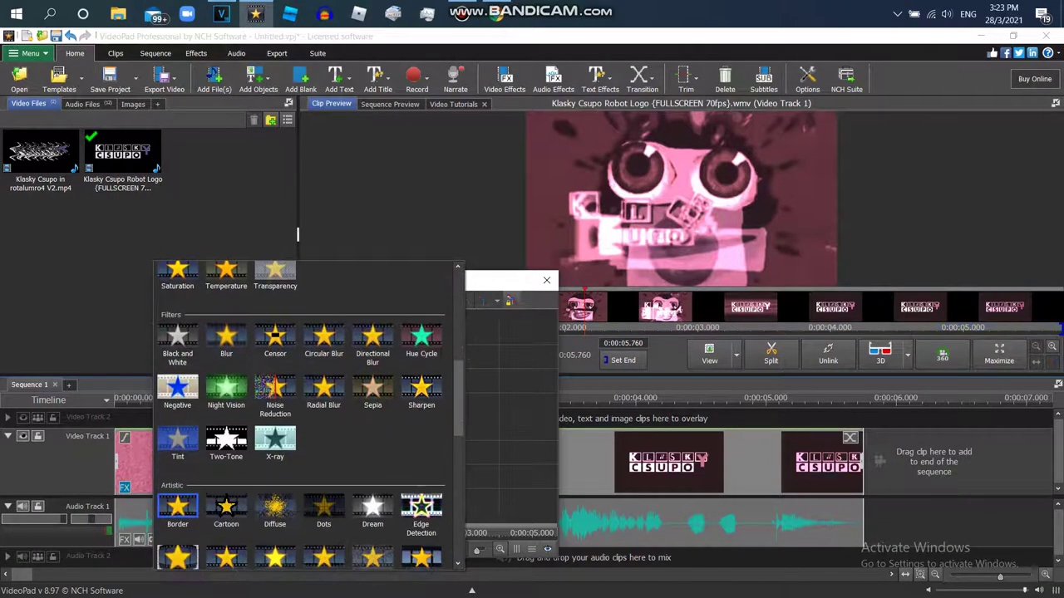
left_click(177, 340)
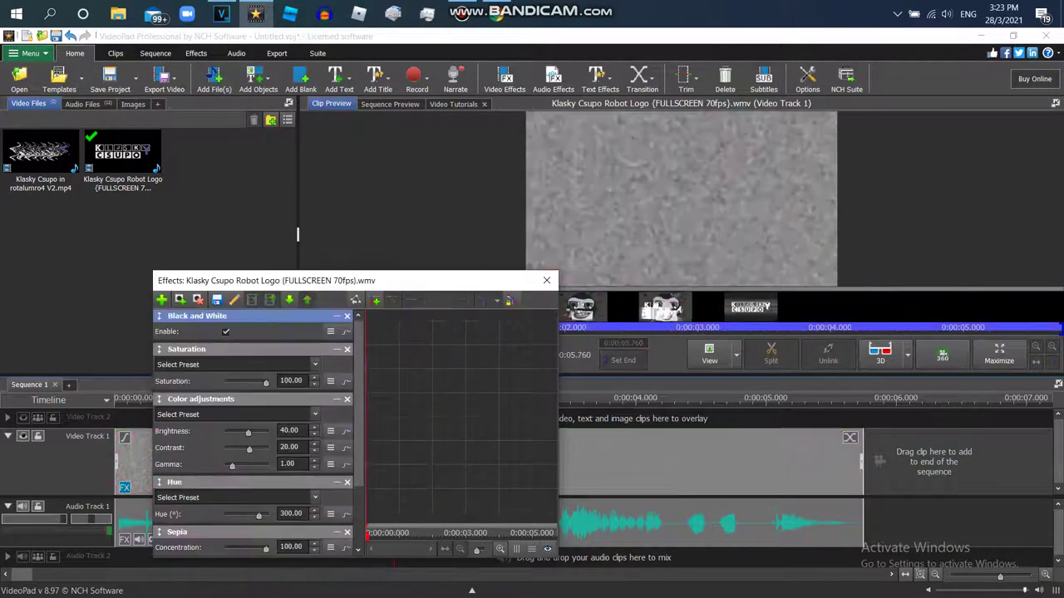
left_click_drag(197, 316, 197, 546)
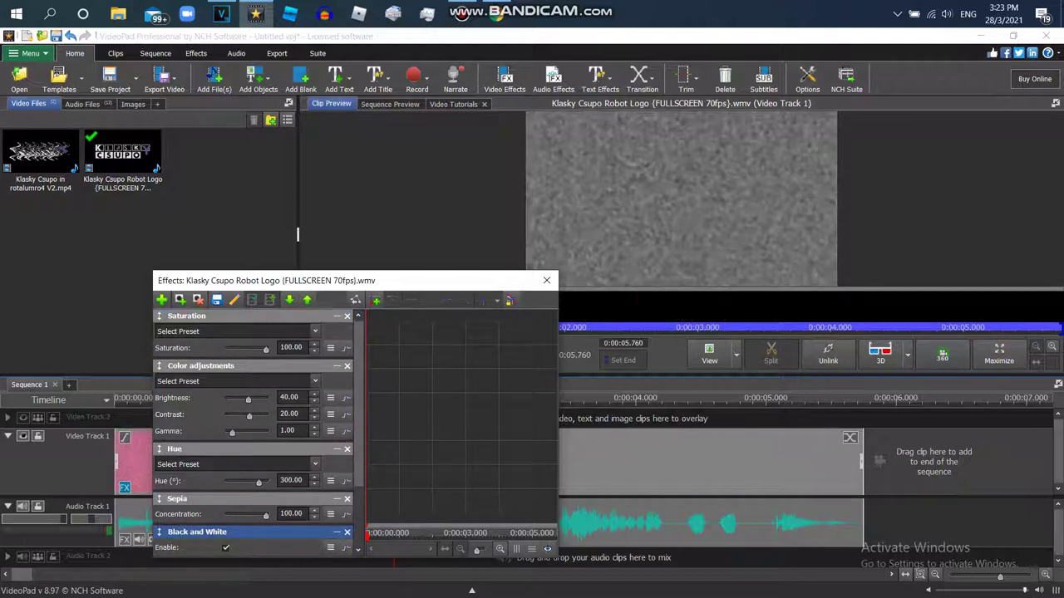
scroll(253, 432, "down", 2)
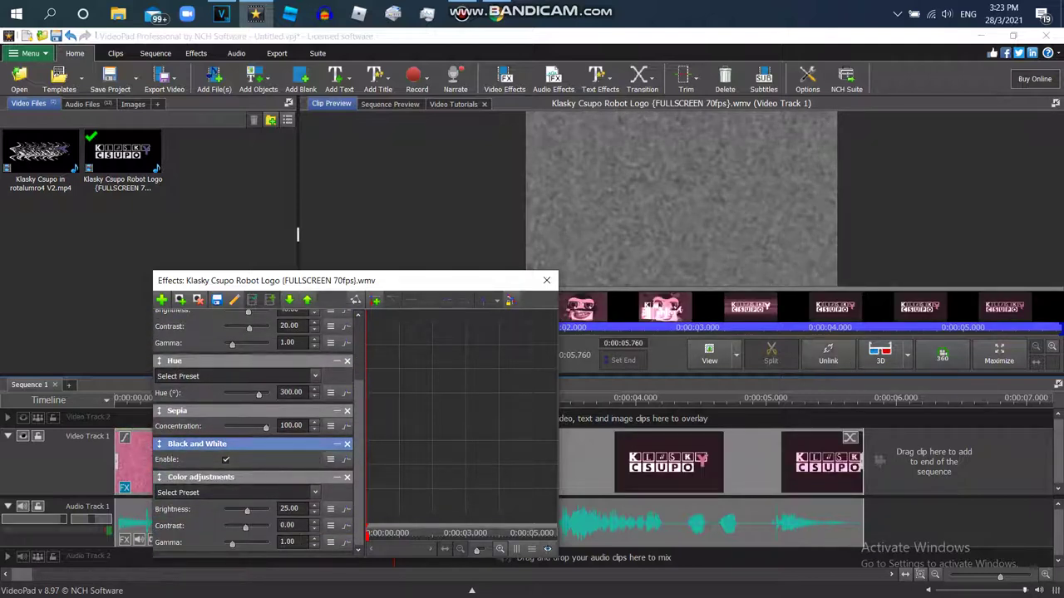
left_click_drag(197, 444, 197, 528)
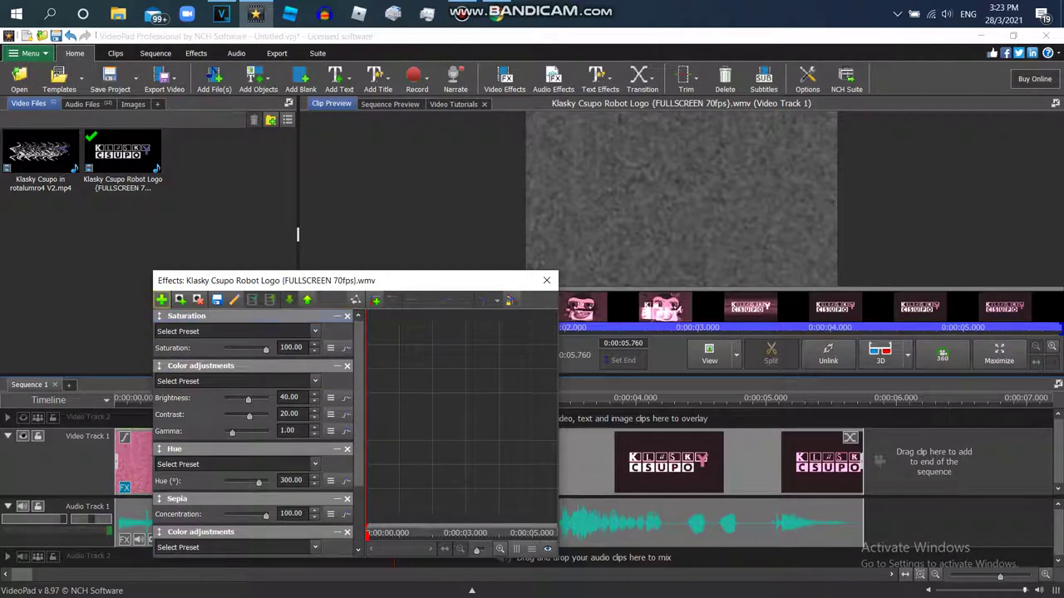
Save the clip's current effect chain as a template named "Red Out"
left_click(216, 299)
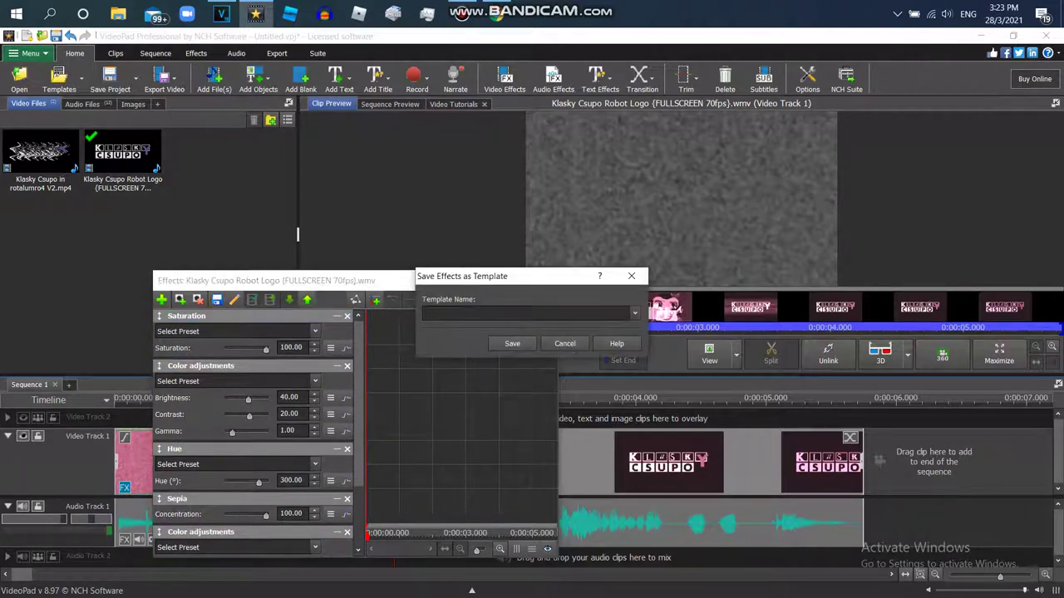
key("Return")
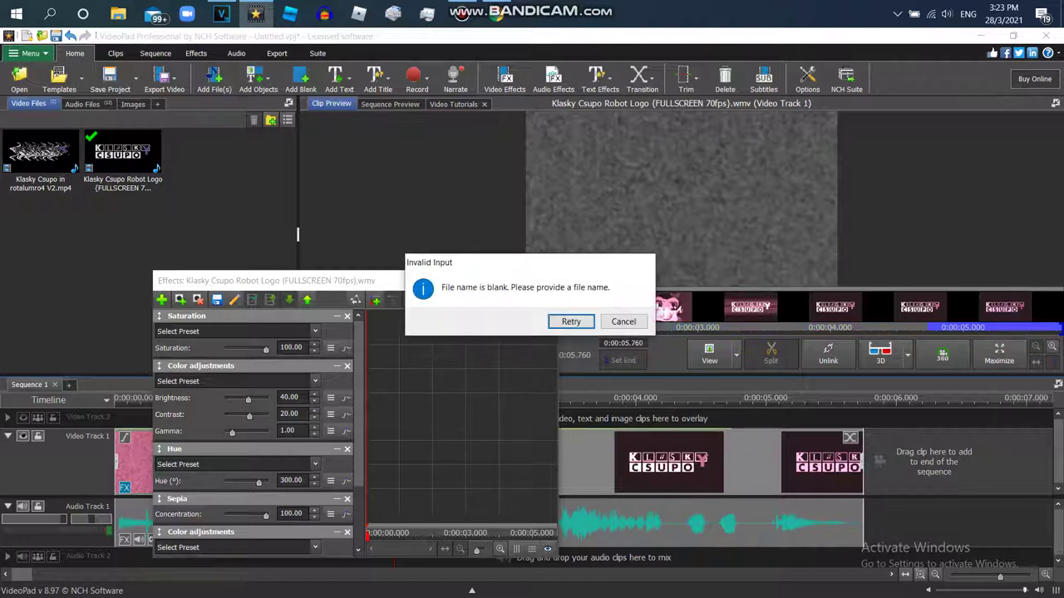
key("Escape")
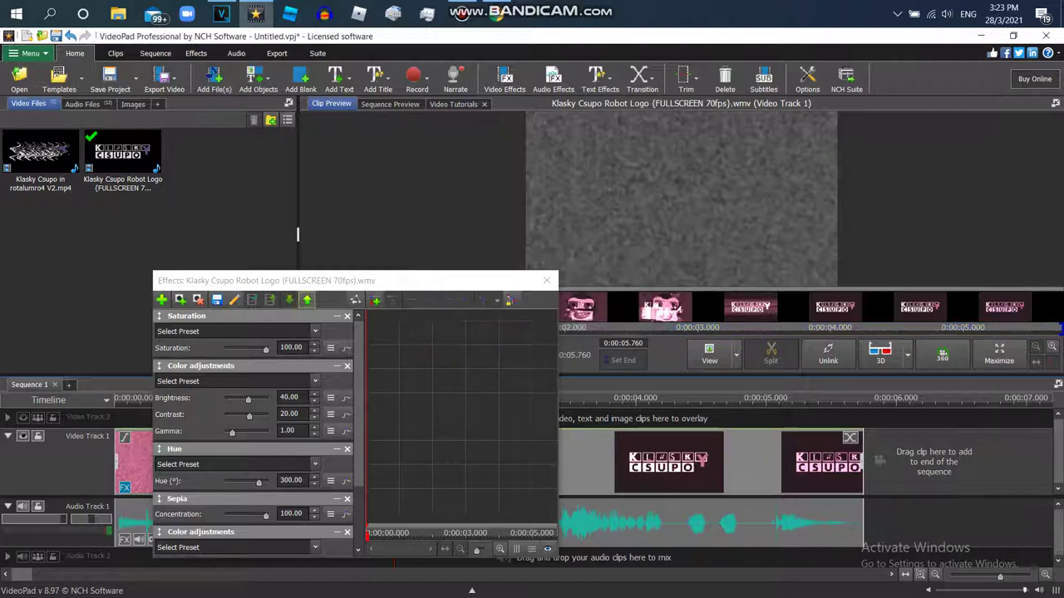
left_click(217, 300)
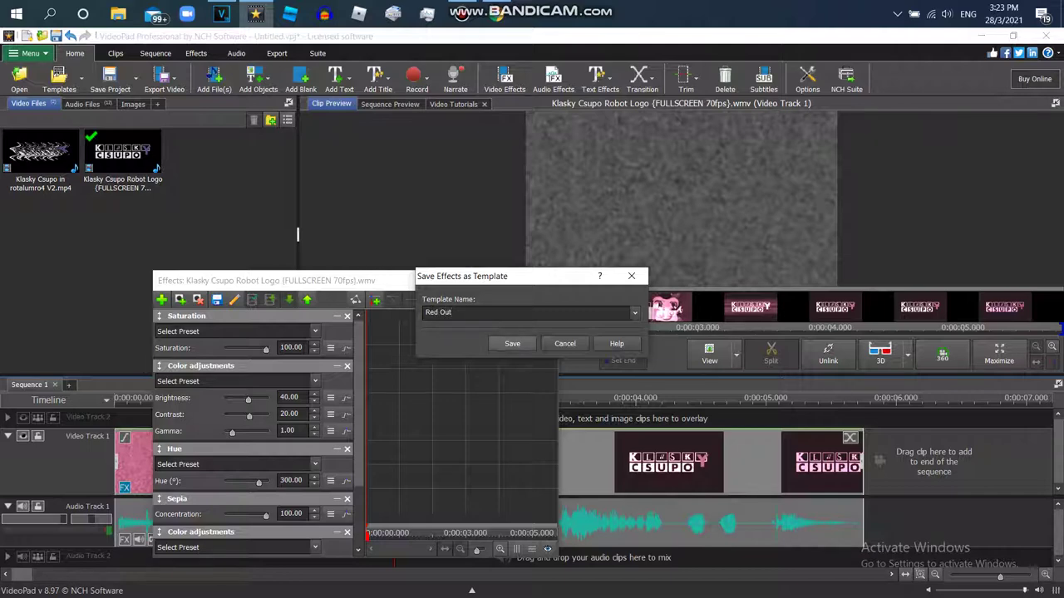
left_click(512, 343)
Apply the TV Simulator 75 Line Sync template to the clip, close its effects and preview the sequence near 1 second
left_click(162, 300)
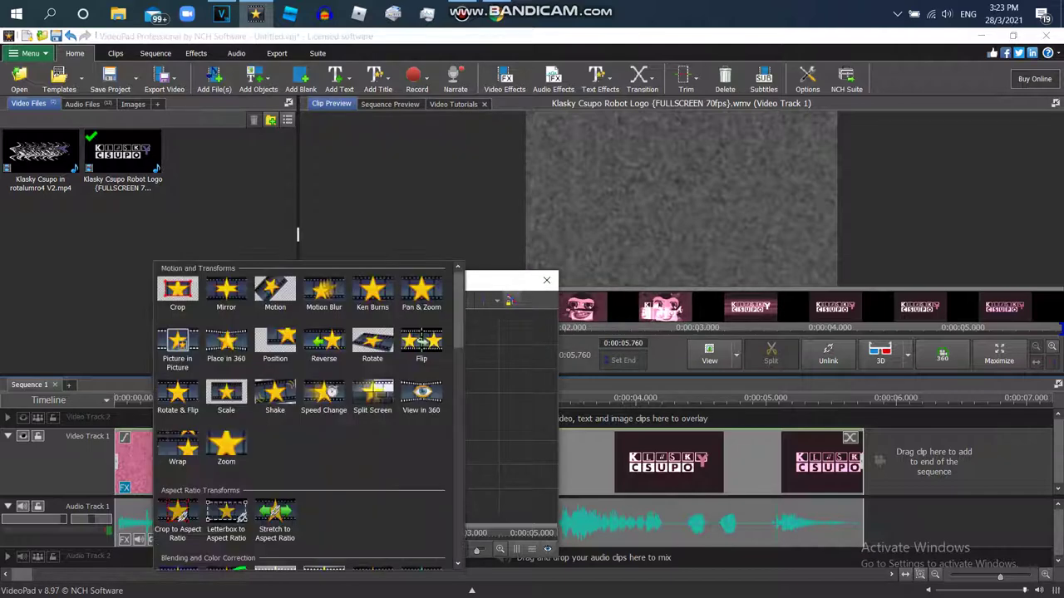
scroll(307, 415, "down", 10)
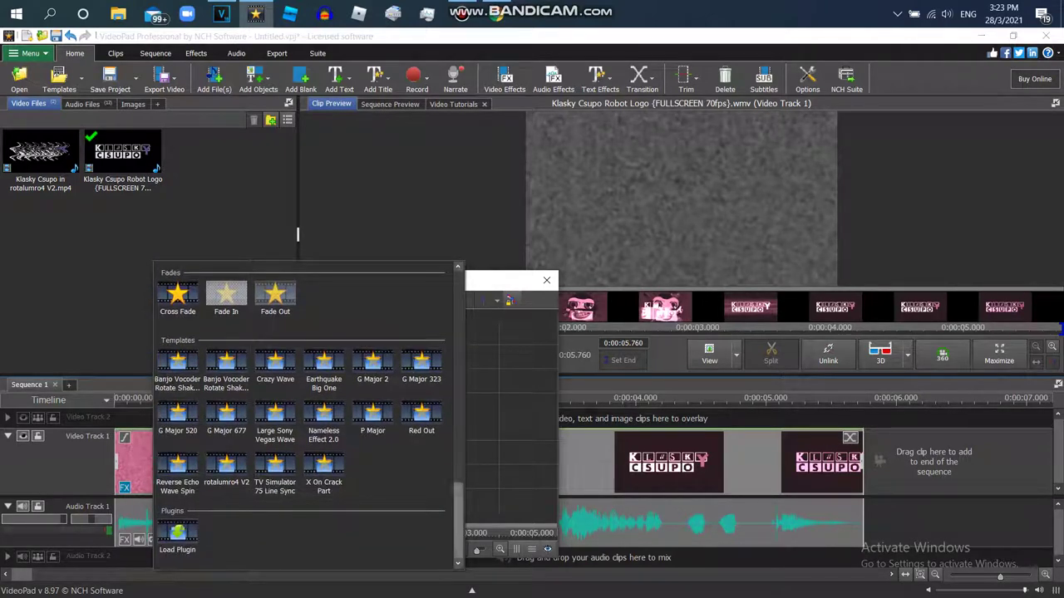
scroll(307, 415, "up", 1)
left_click(323, 473)
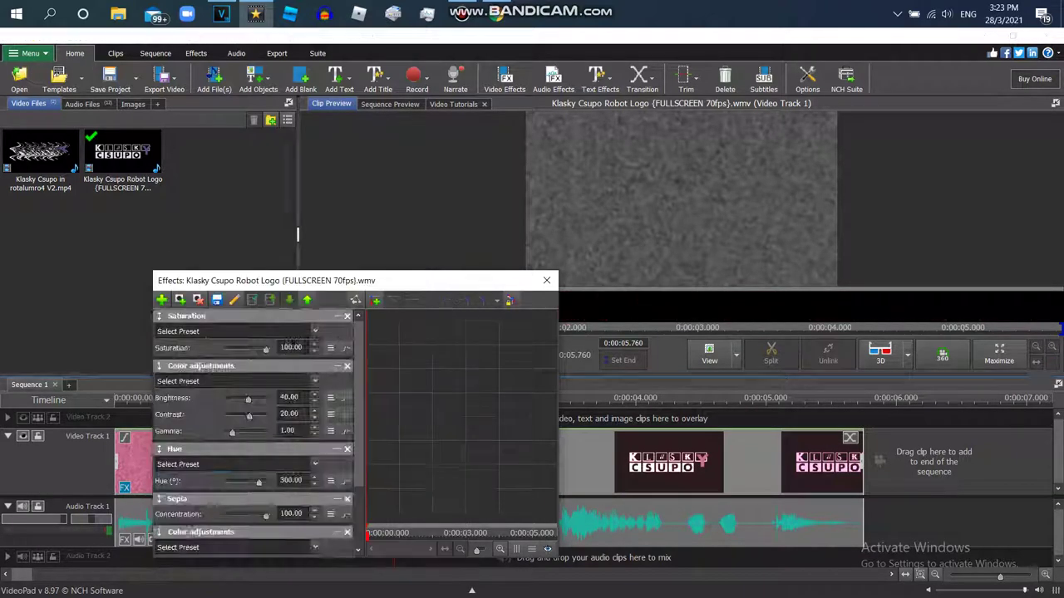
left_click(162, 300)
left_click_drag(459, 310, 459, 522)
left_click(275, 473)
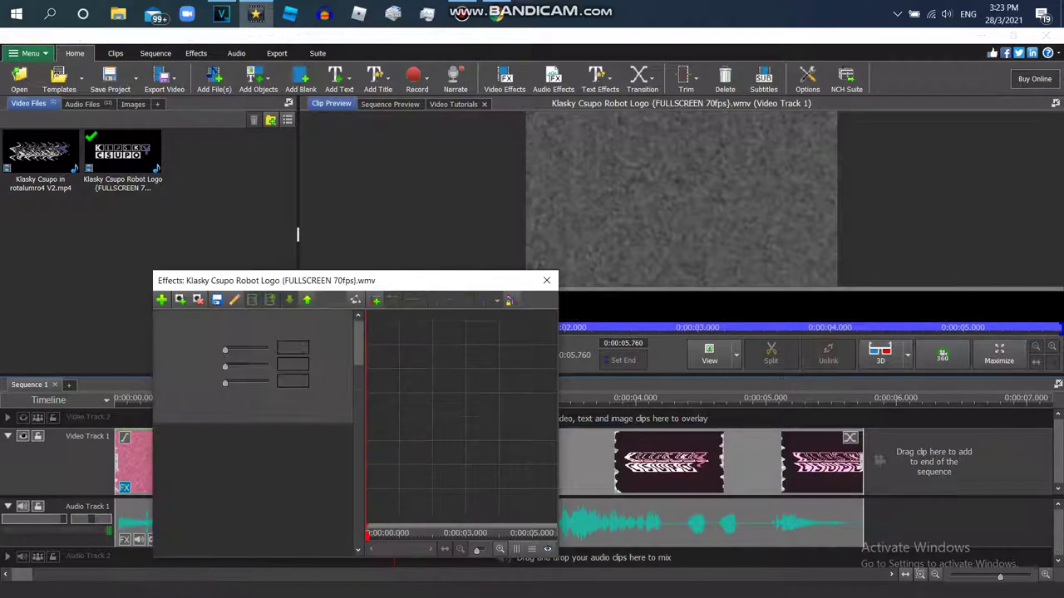
left_click(546, 281)
left_click_drag(394, 399, 239, 399)
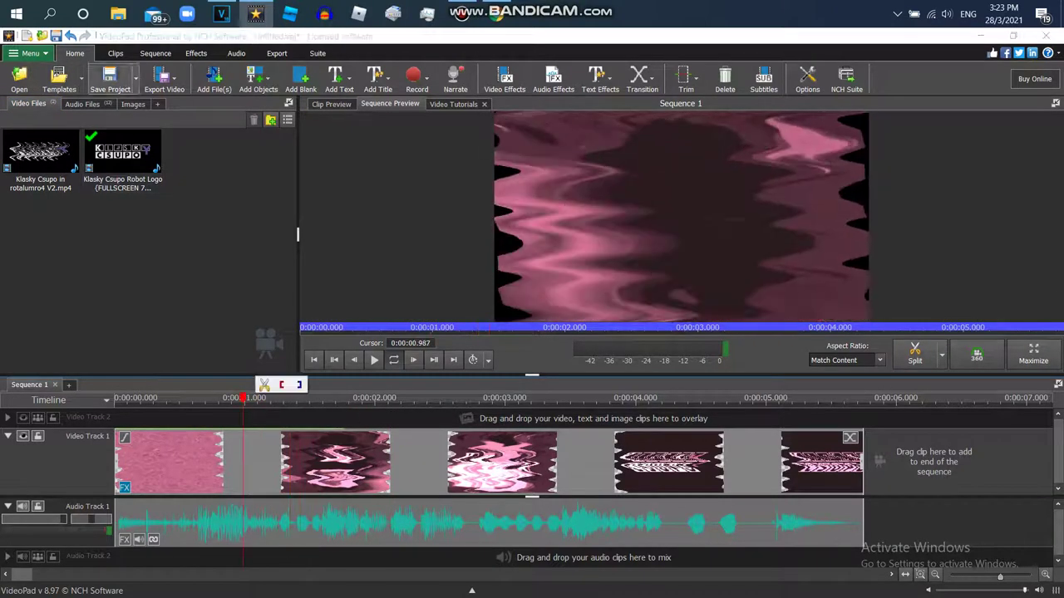
Audition the audio files output (2).wav, output (3).wav and output (5).wav
left_click(81, 104)
left_click(204, 154)
left_click(205, 220)
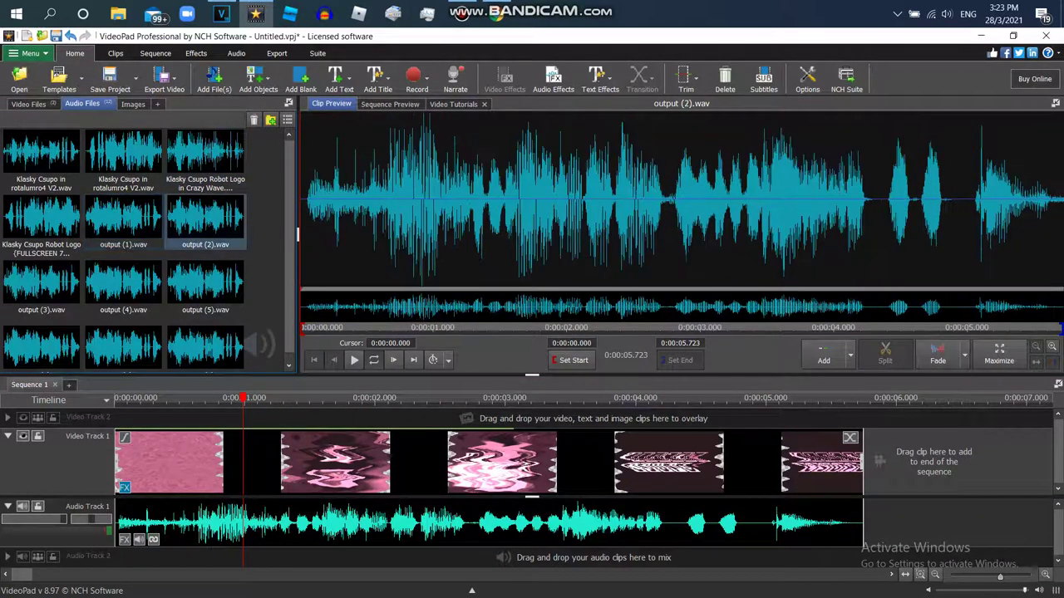
left_click(354, 360)
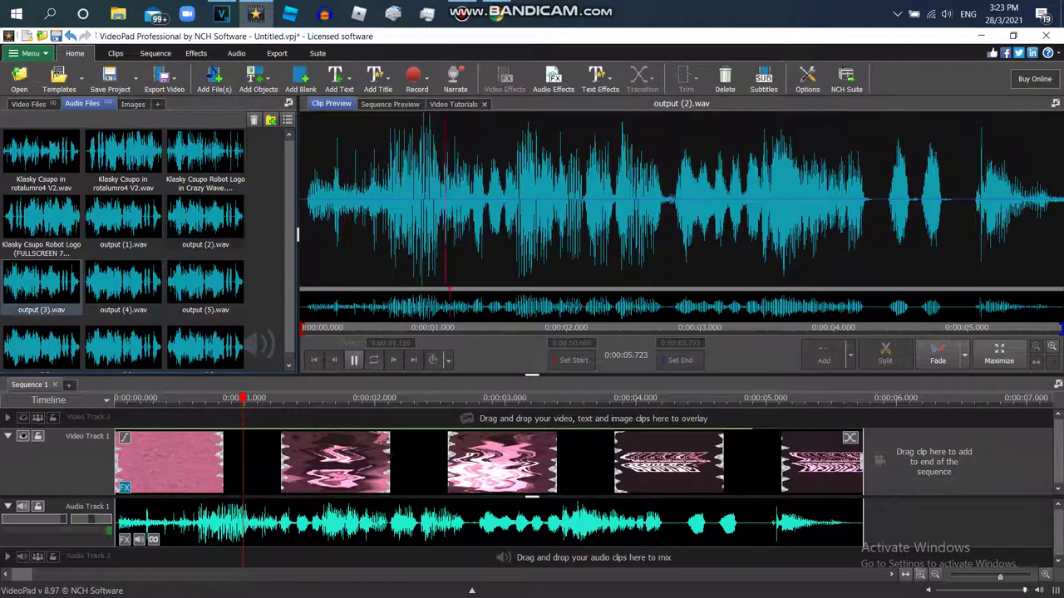
left_click(42, 285)
left_click(354, 359)
left_click(206, 284)
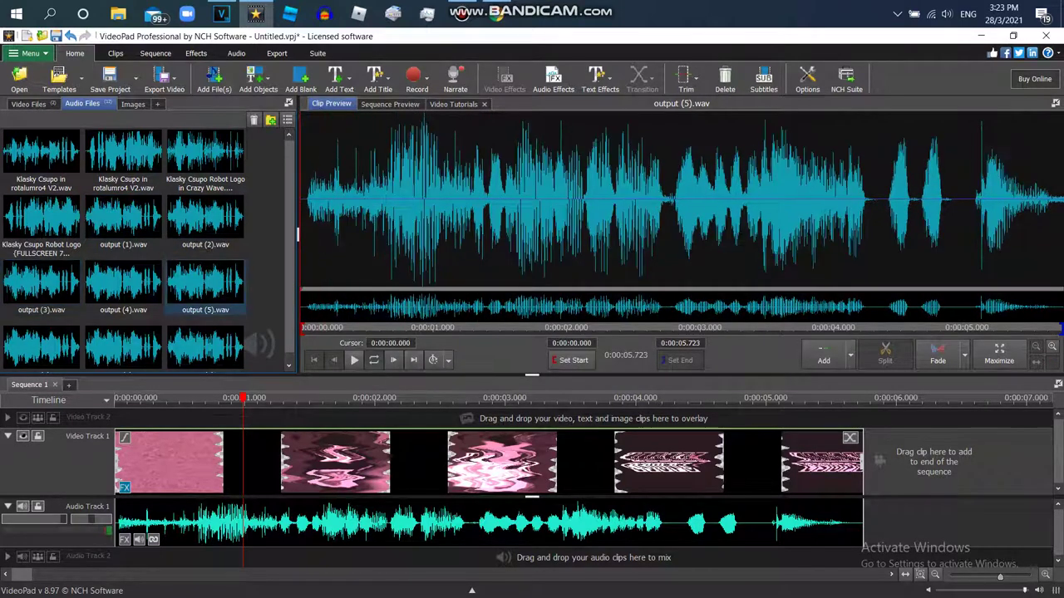
left_click(354, 360)
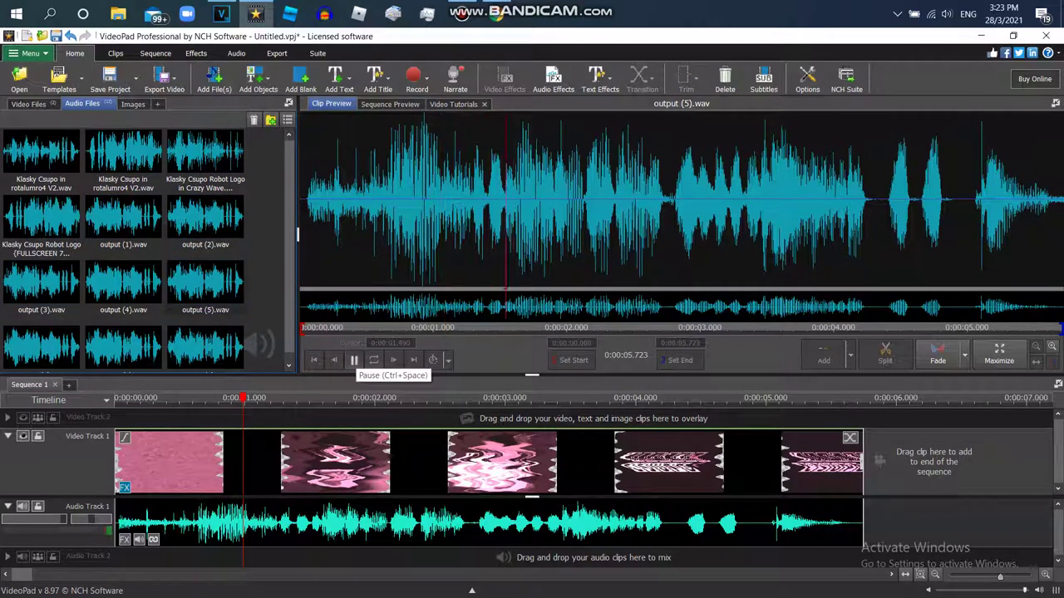
left_click(354, 360)
Place output (5).wav at the start of Audio Track 2 and change its speed so that it lasts 0:00:05.759
left_click_drag(204, 283, 143, 541)
right_click(173, 542)
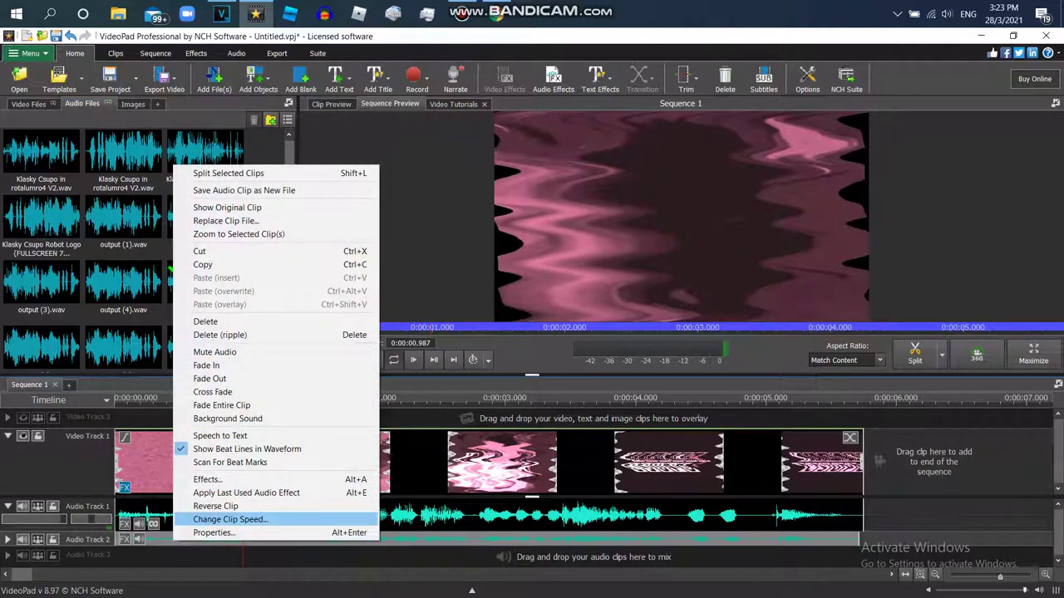
left_click(241, 518)
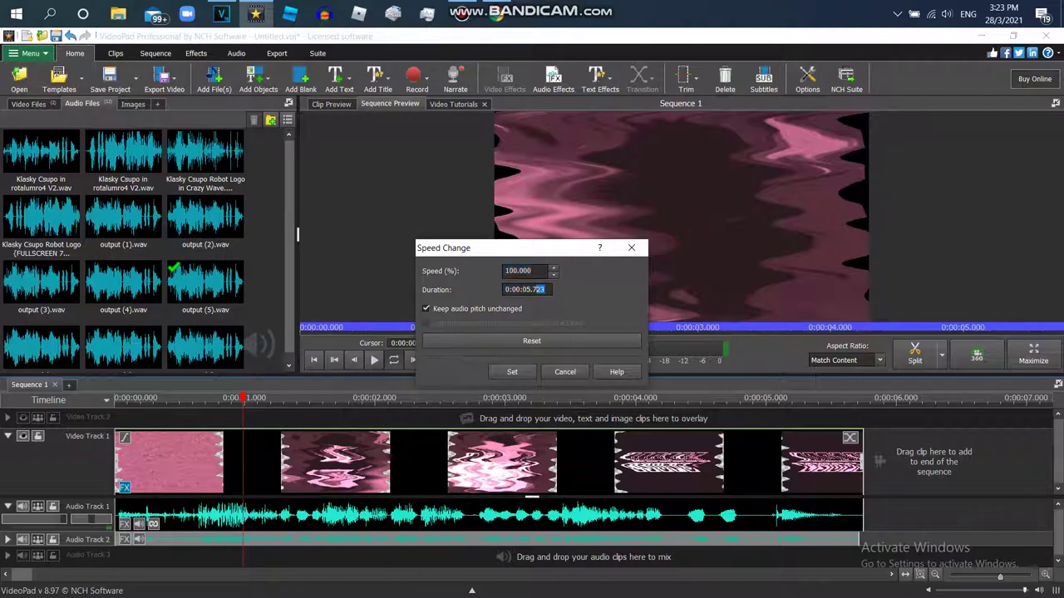
key("Tab")
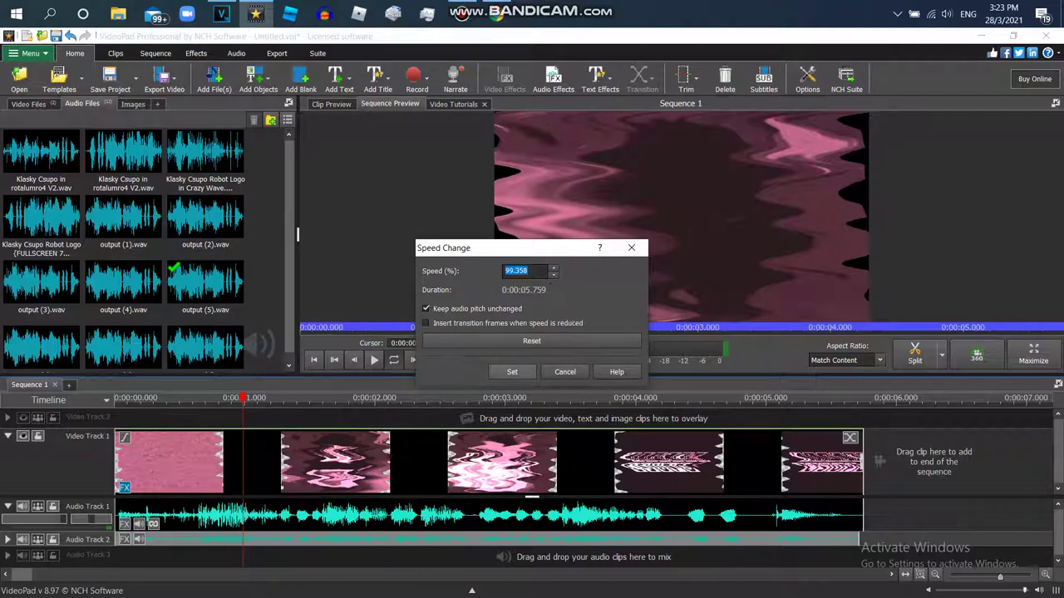
left_click(512, 372)
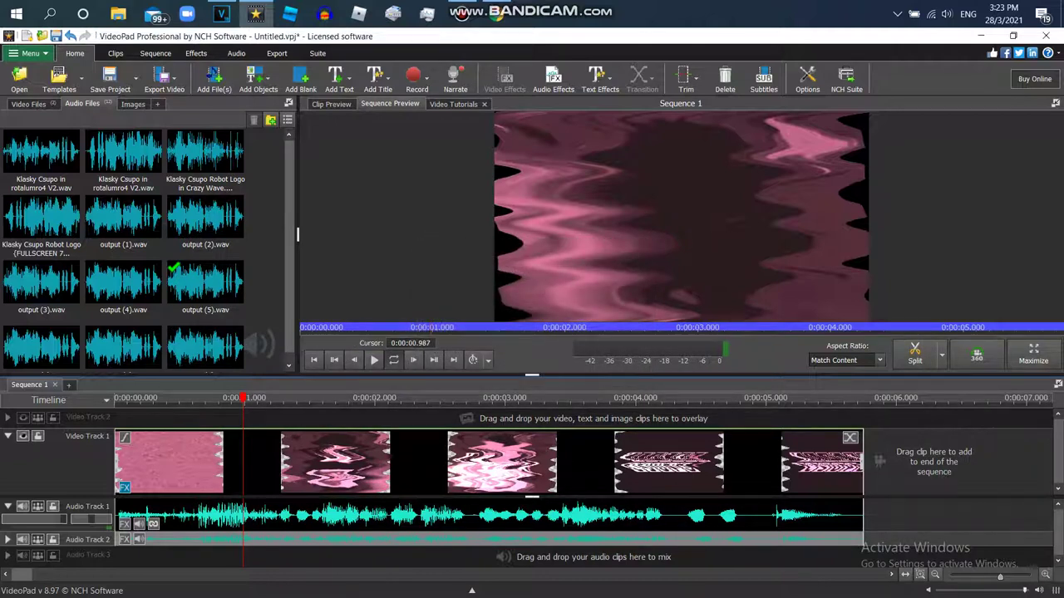
Play the sequence from the beginning to check the picture with the added audio, and return to the start
left_click(130, 398)
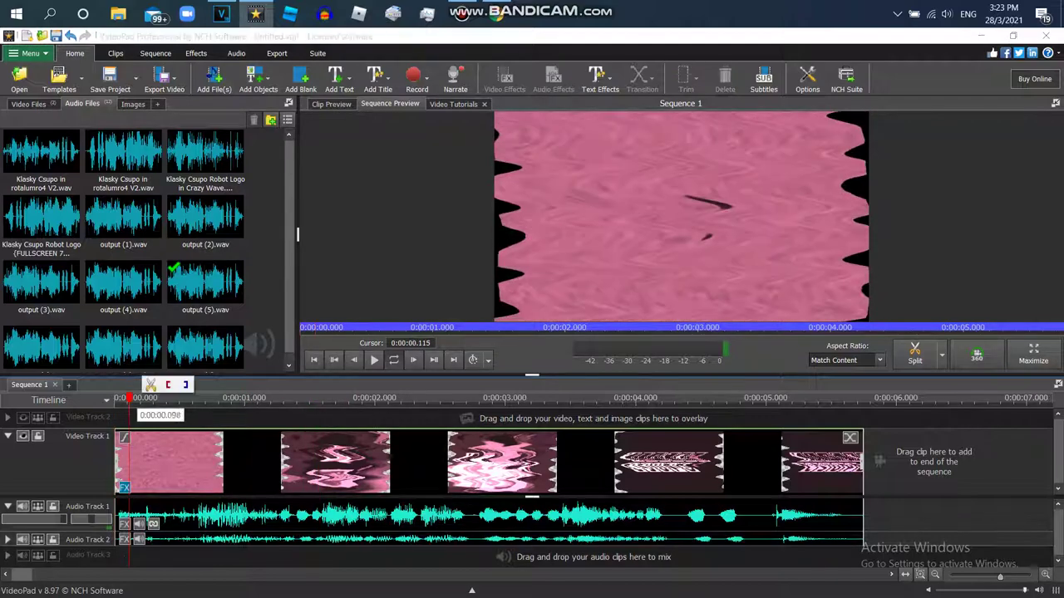
key("Home")
key("space")
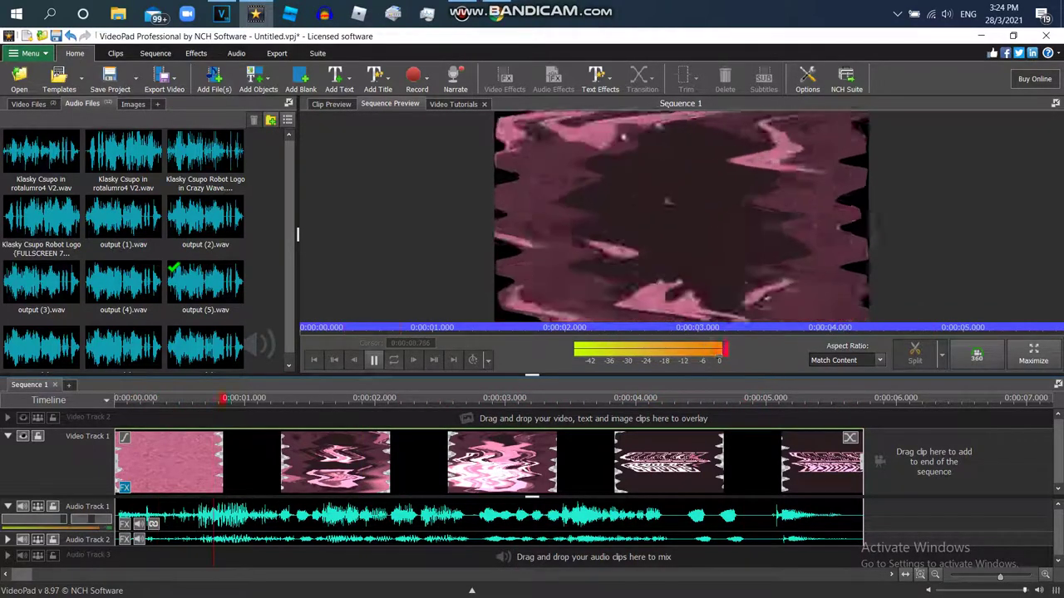
left_click(374, 359)
left_click(313, 360)
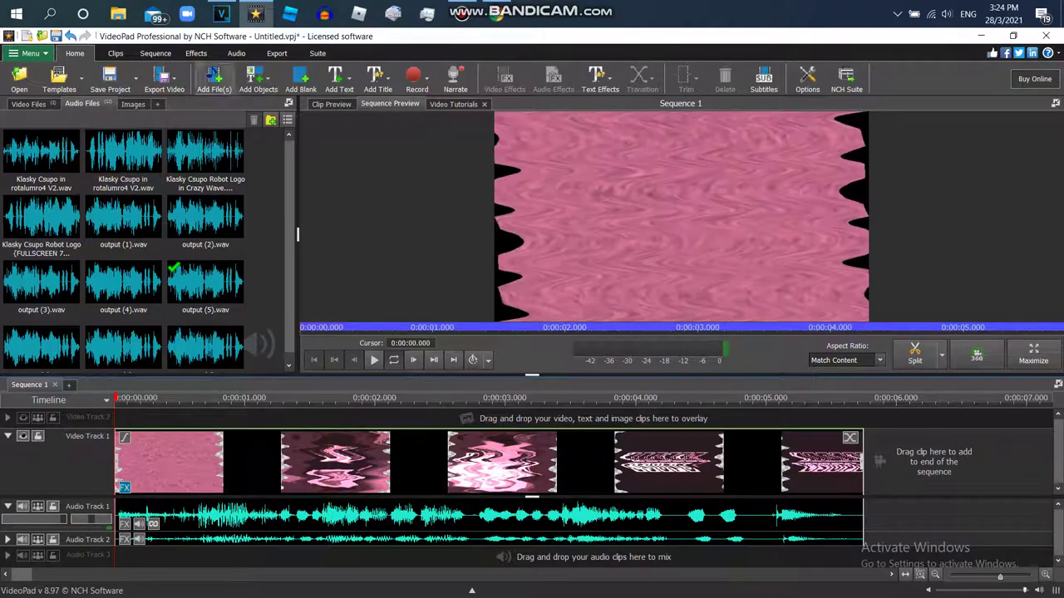
Export the sequence as an .mp4 at 1920 x 1080 named "Klasky Csupo in G Major 3 (VIDEOPAD)"
left_click(164, 79)
left_click(178, 104)
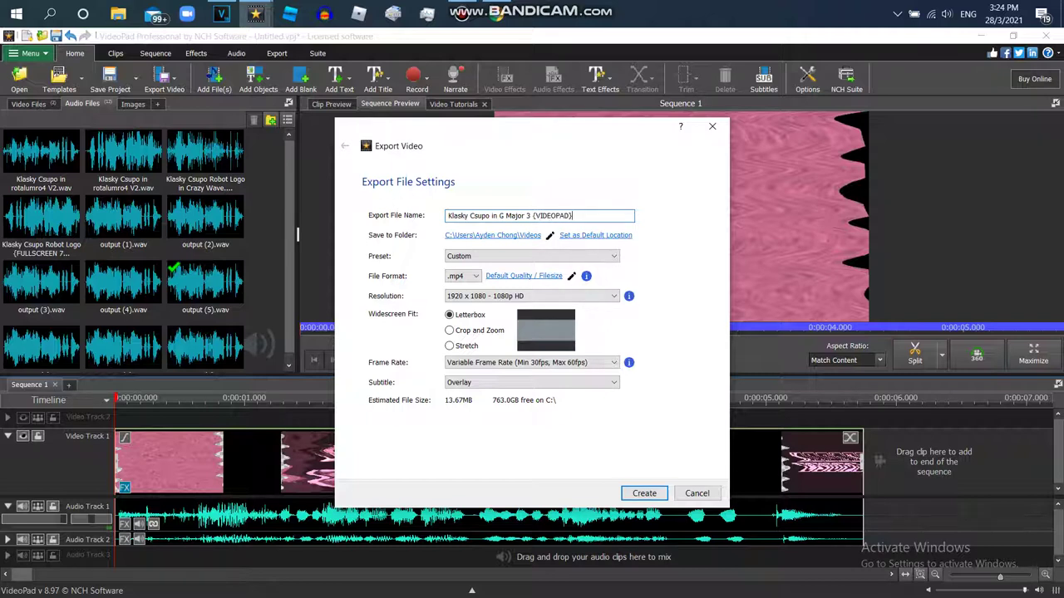
key("Return")
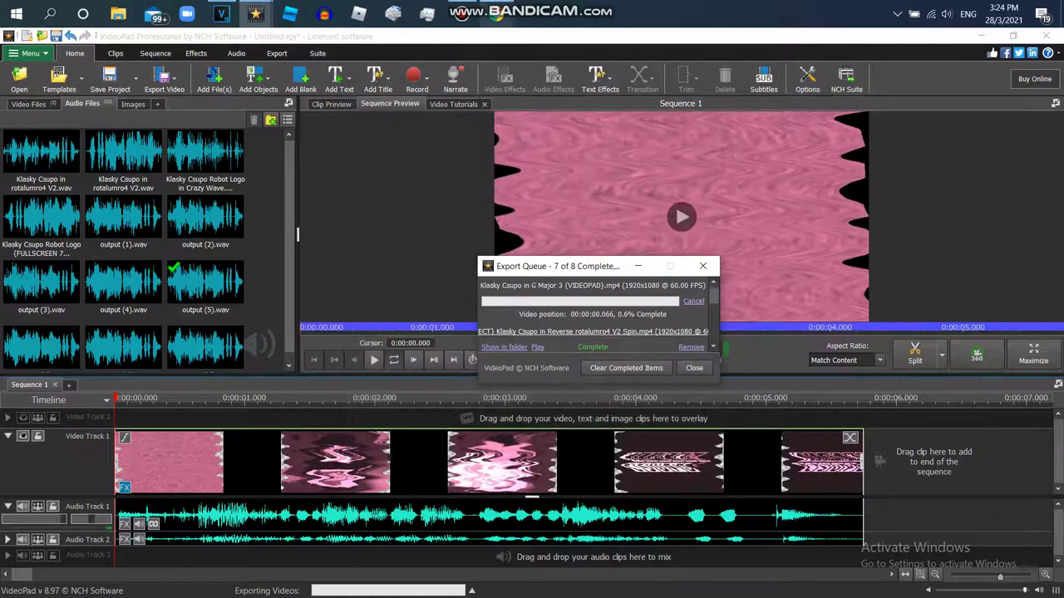
Switch to YouTube Studio in Chrome and change the visibility of the unlisted "(OLD/NEW EFFECT) Klasky Csupo" video to Public
left_click(497, 14)
left_click(249, 40)
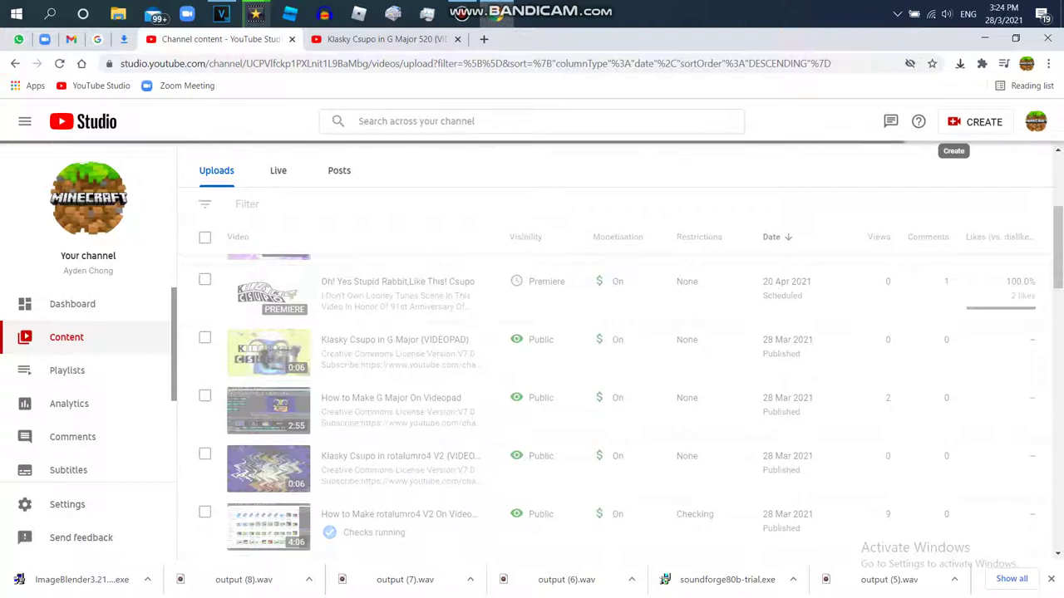
left_click(542, 340)
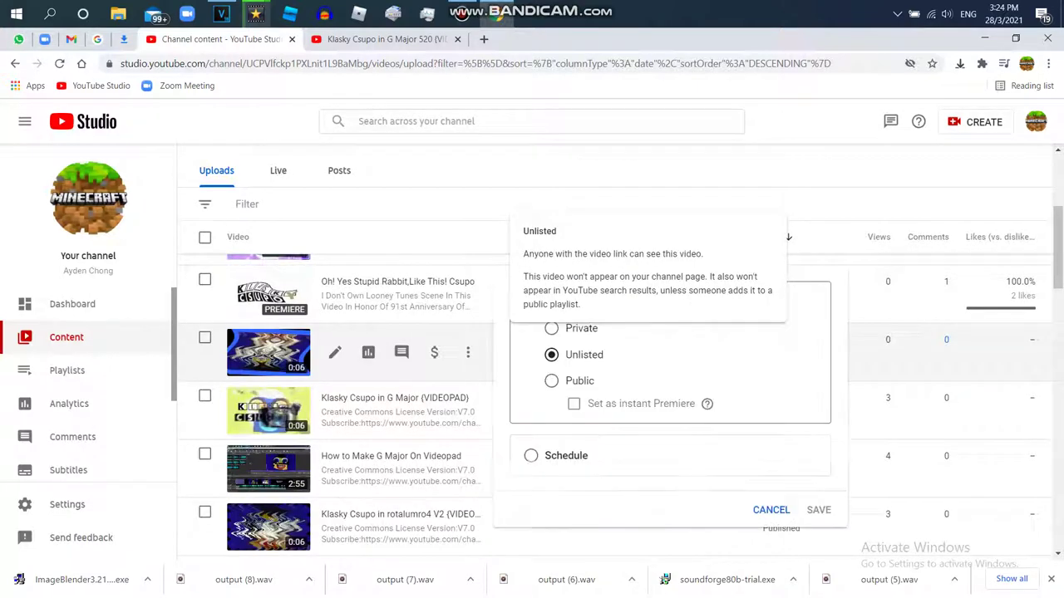
left_click(810, 511)
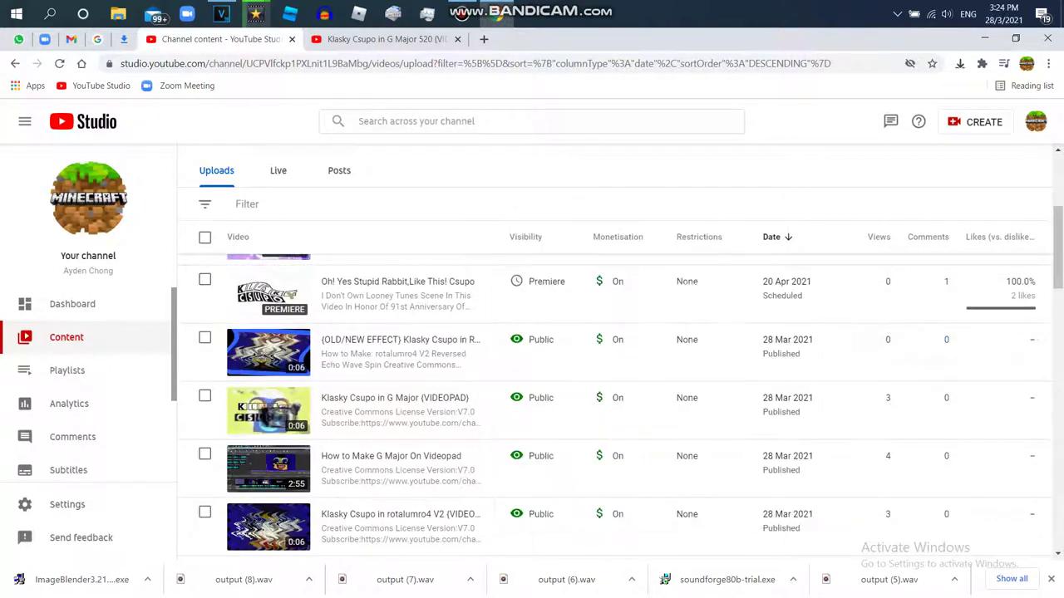
Start a new YouTube video upload with the file "Klasky Csupo in G Major 3 {VIDEOPAD}" from the Videos folder
left_click(974, 122)
left_click(966, 147)
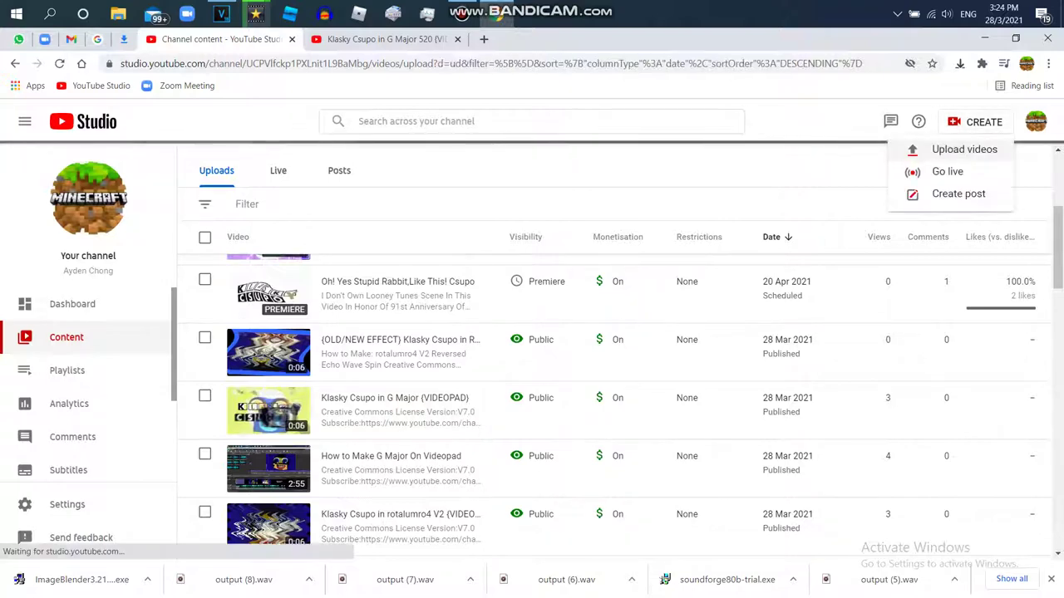
left_click(532, 413)
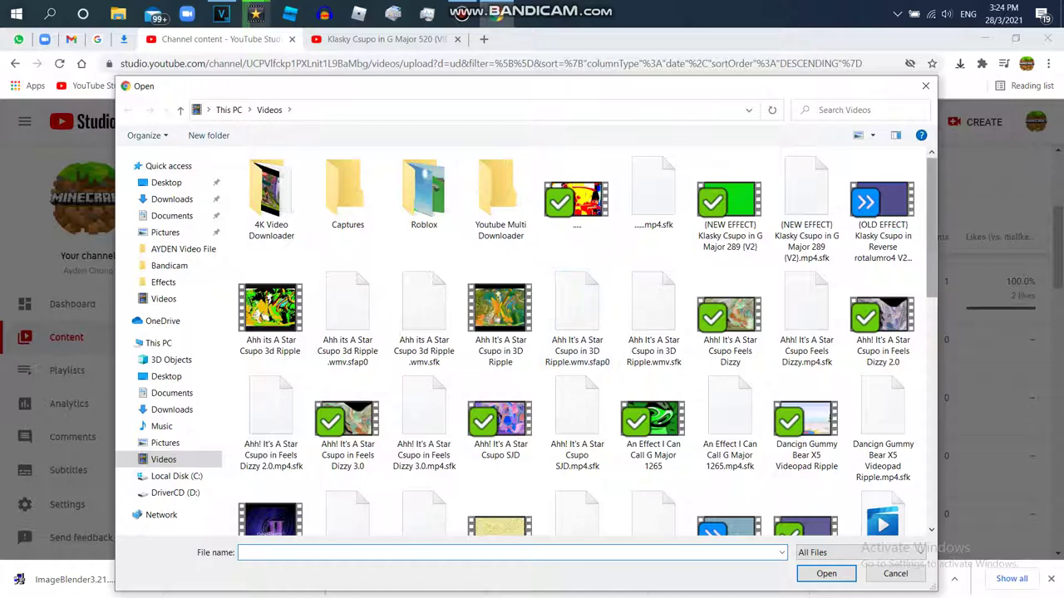
scroll(882, 226, "down", 5)
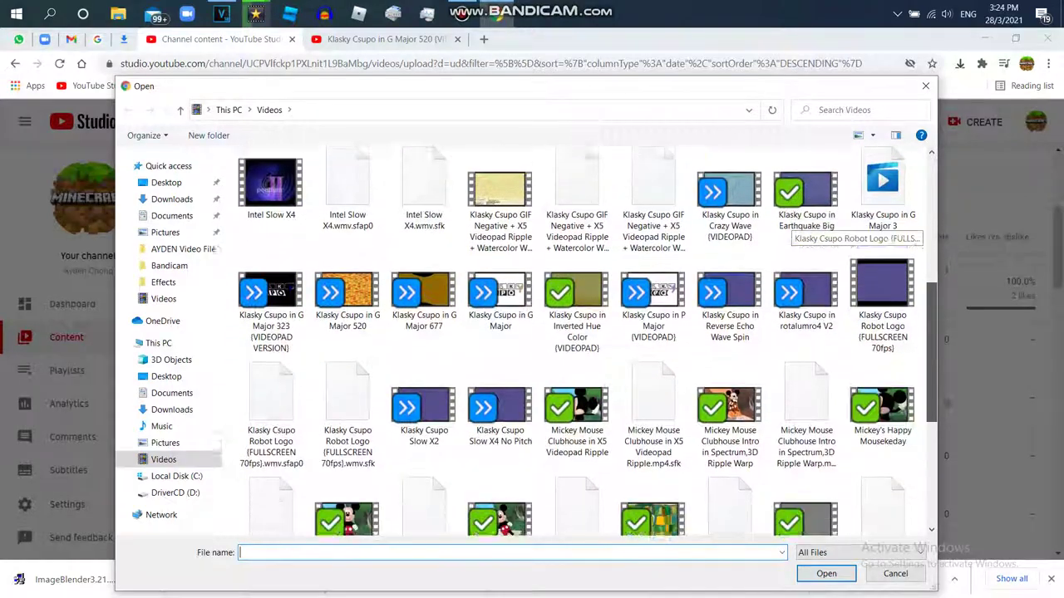
scroll(882, 226, "down", 3)
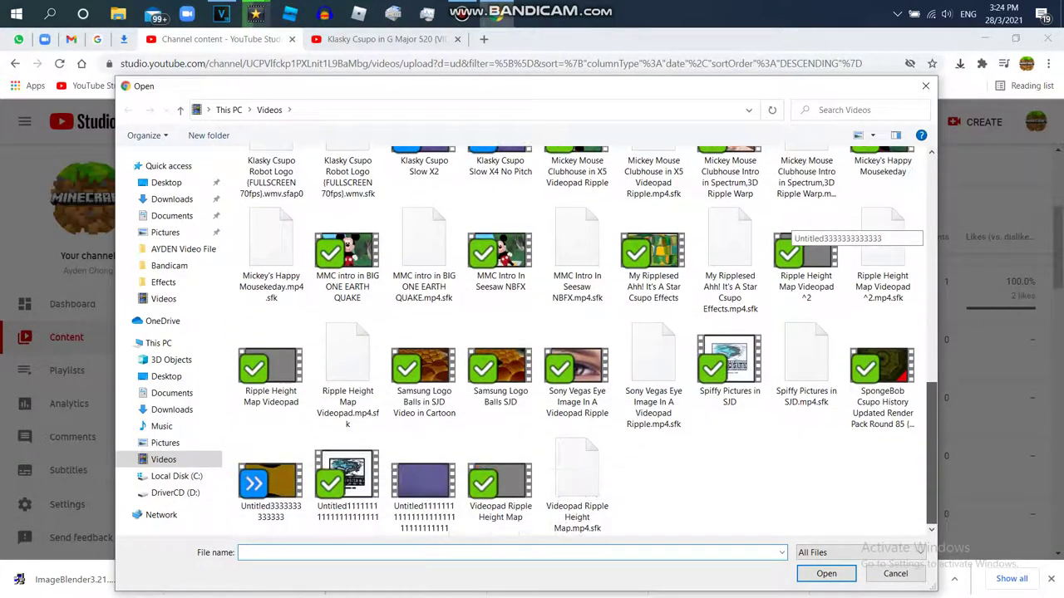
scroll(798, 233, "up", 1)
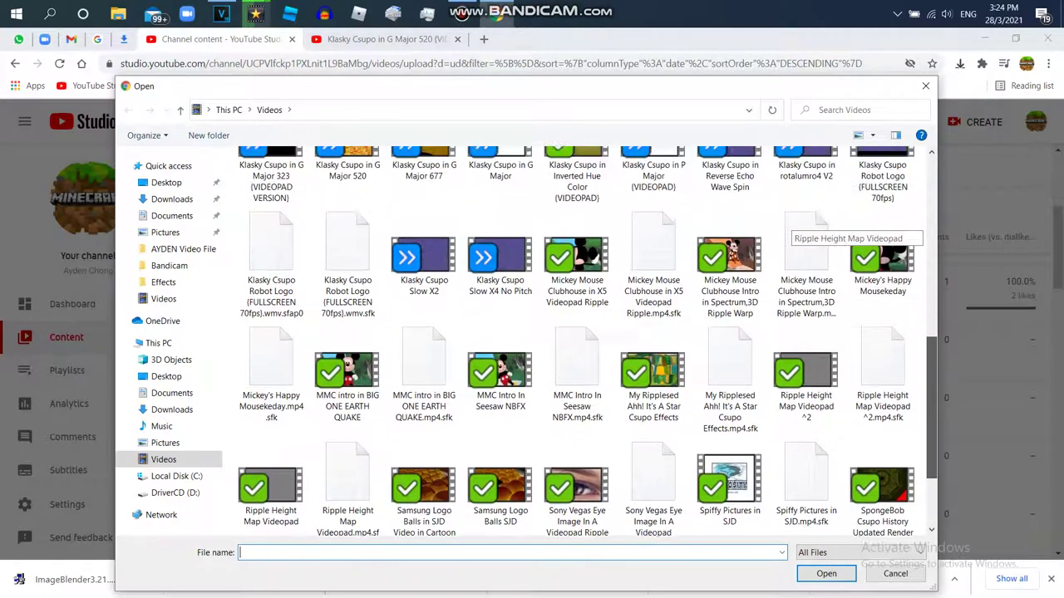
scroll(798, 232, "up", 1)
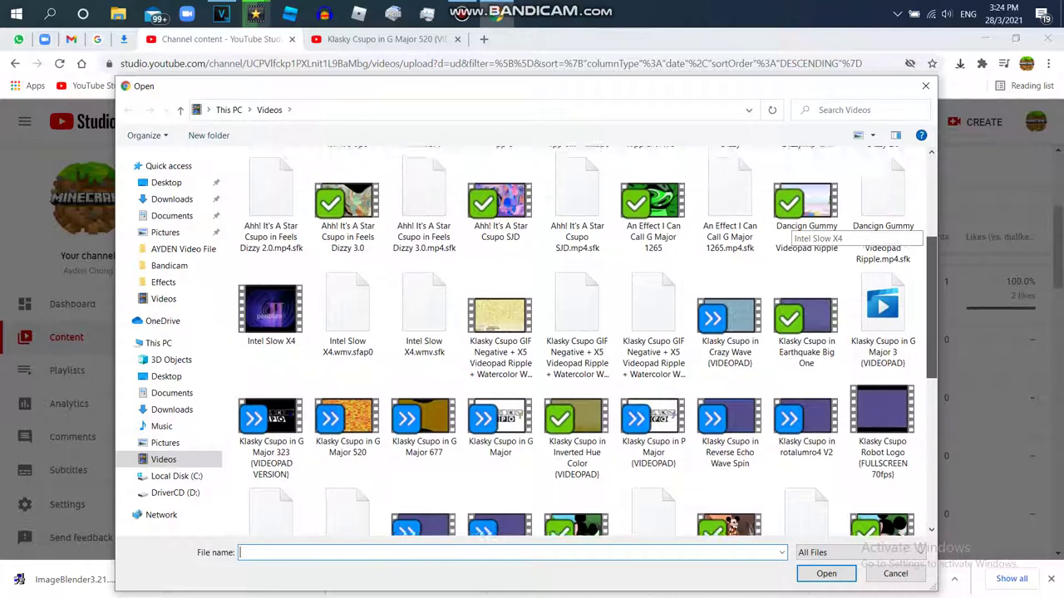
scroll(798, 233, "up", 1)
scroll(798, 233, "up", 2)
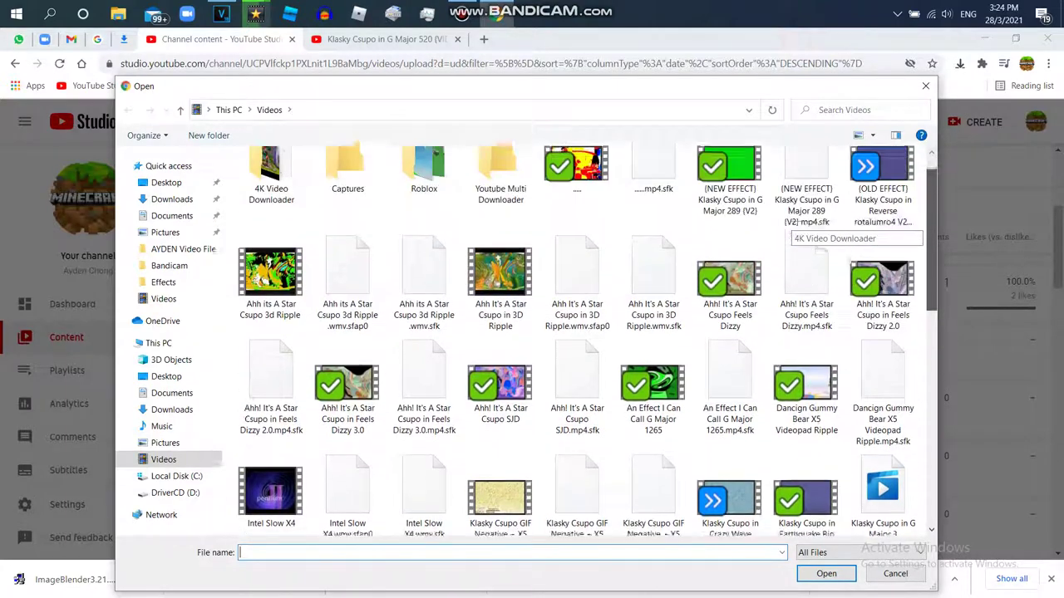
scroll(798, 233, "down", 3)
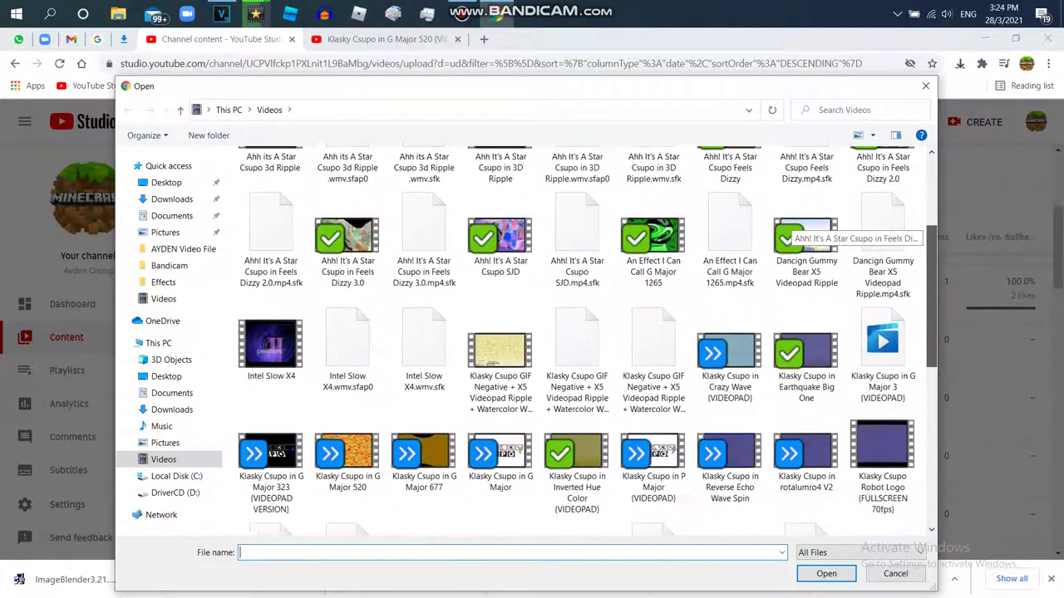
scroll(797, 232, "up", 1)
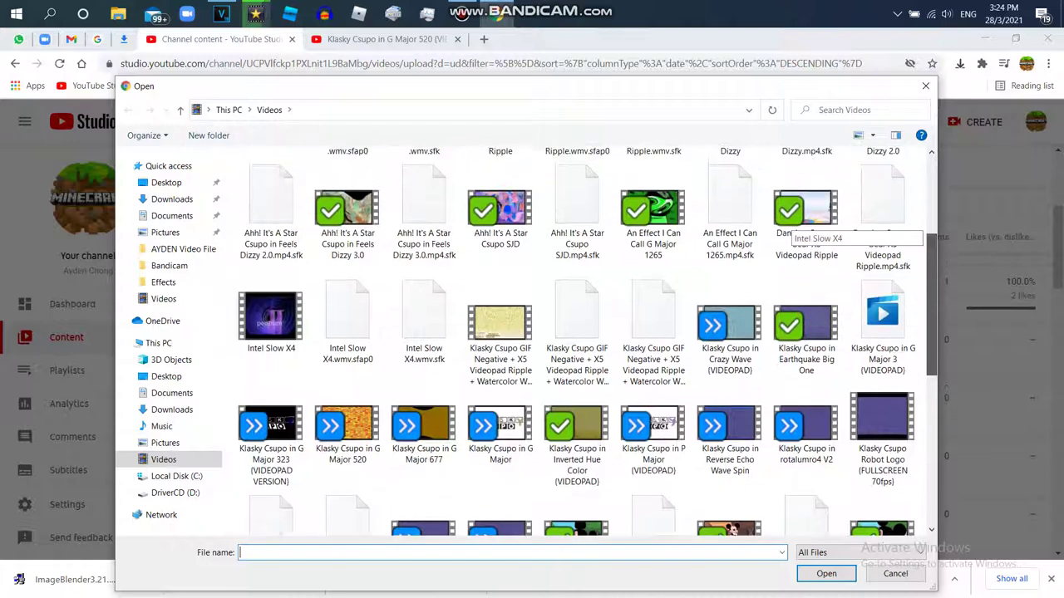
scroll(798, 233, "down", 1)
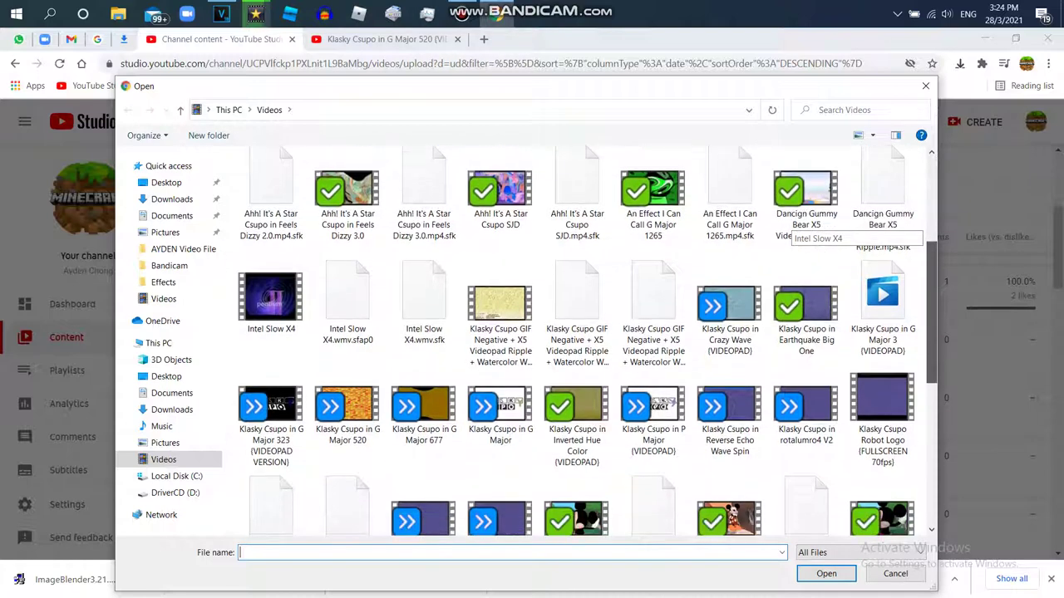
scroll(798, 233, "down", 2)
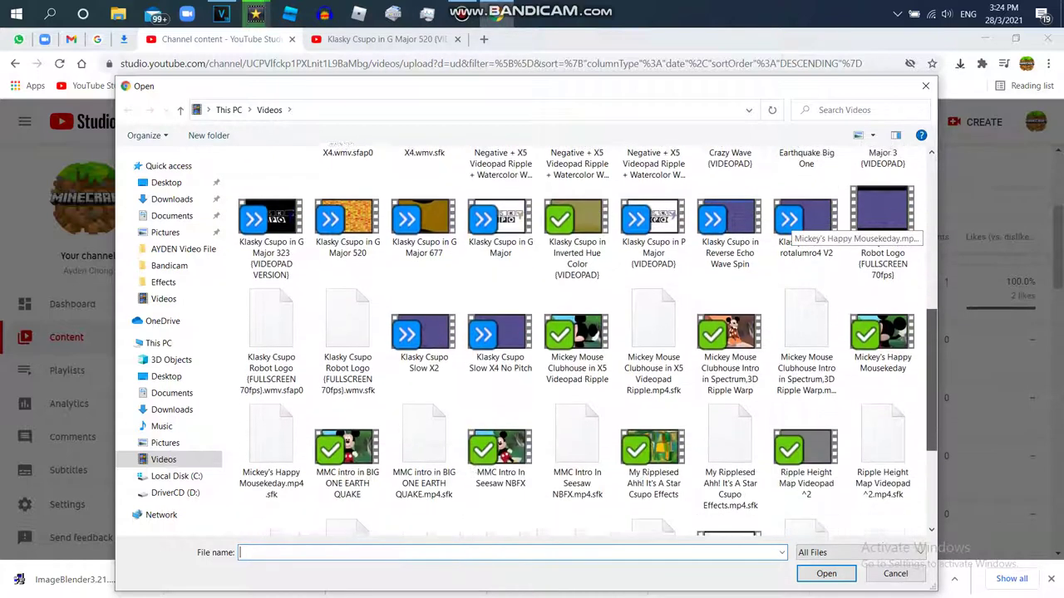
scroll(798, 232, "up", 2)
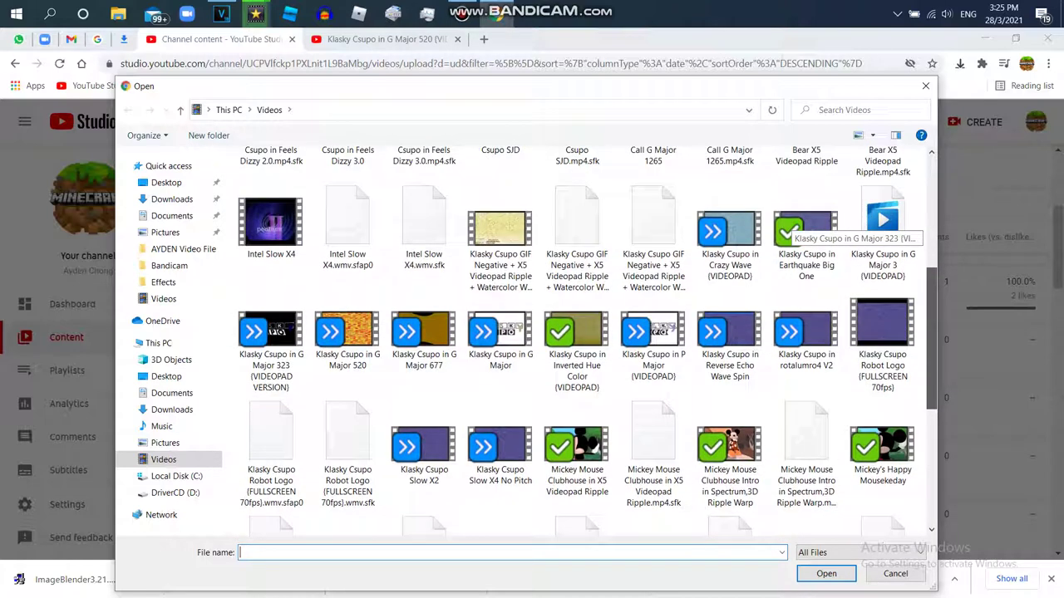
scroll(798, 233, "up", 1)
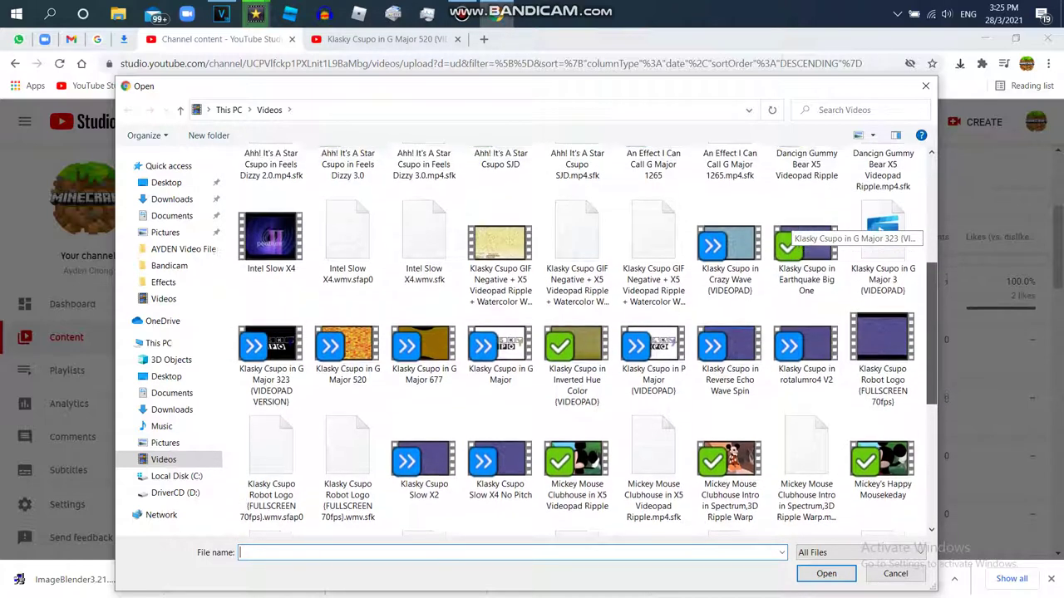
left_click(461, 14)
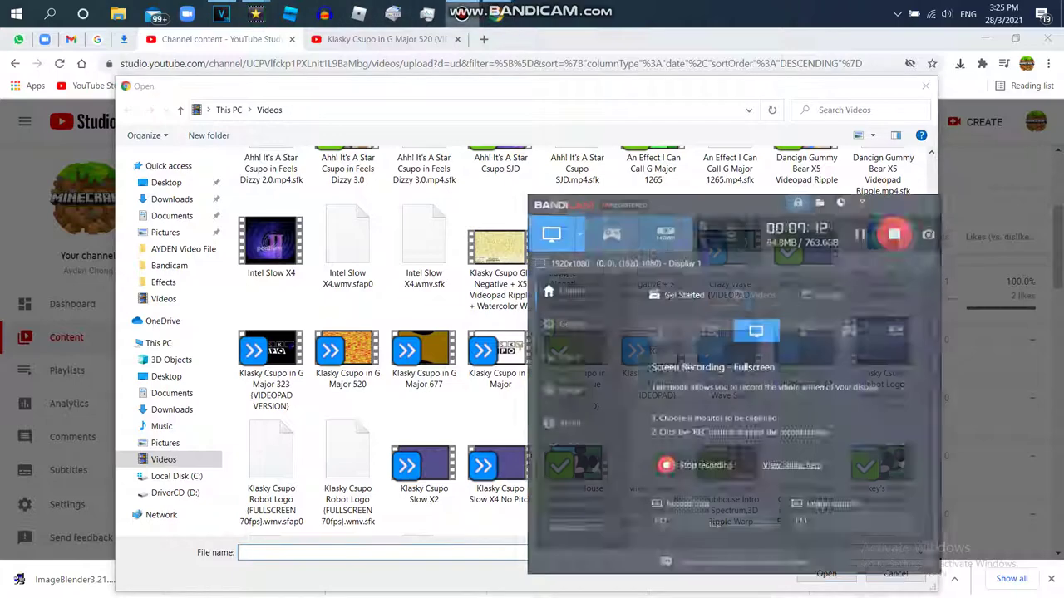
left_click(924, 211)
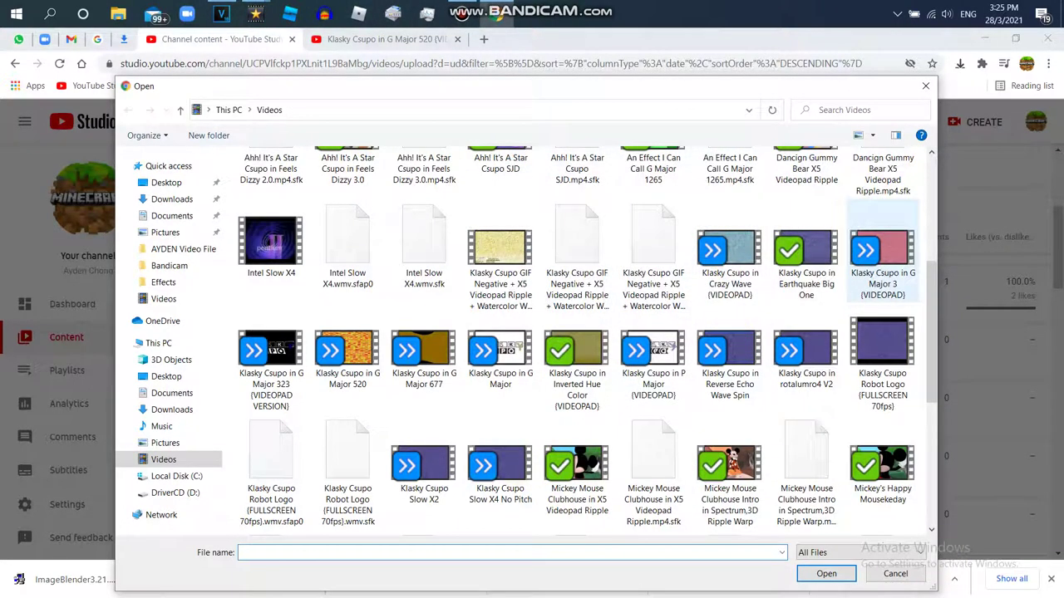
double_click(882, 258)
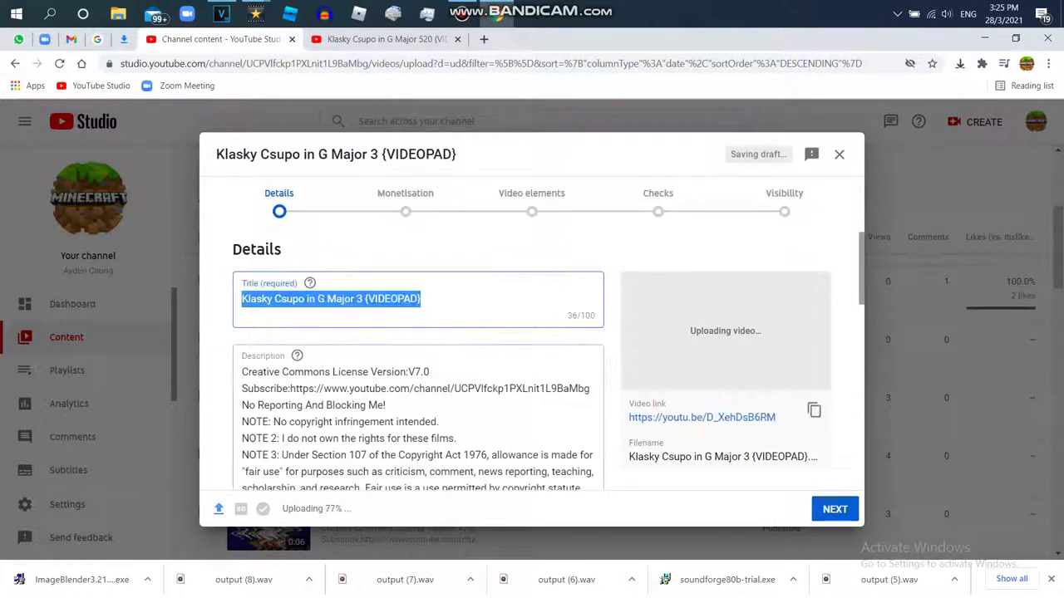
Add the line "Tutorial In The Next Video" followed by a blank line at the beginning of the video description
left_click(242, 372)
key("Return")
key("Return")
key("Up")
key("Up")
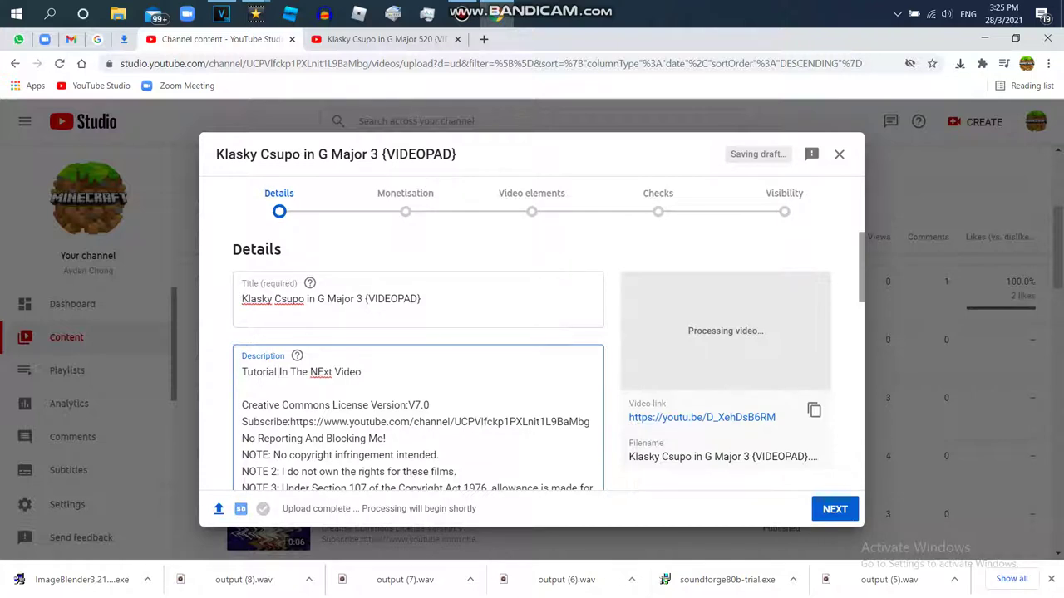
type("ex")
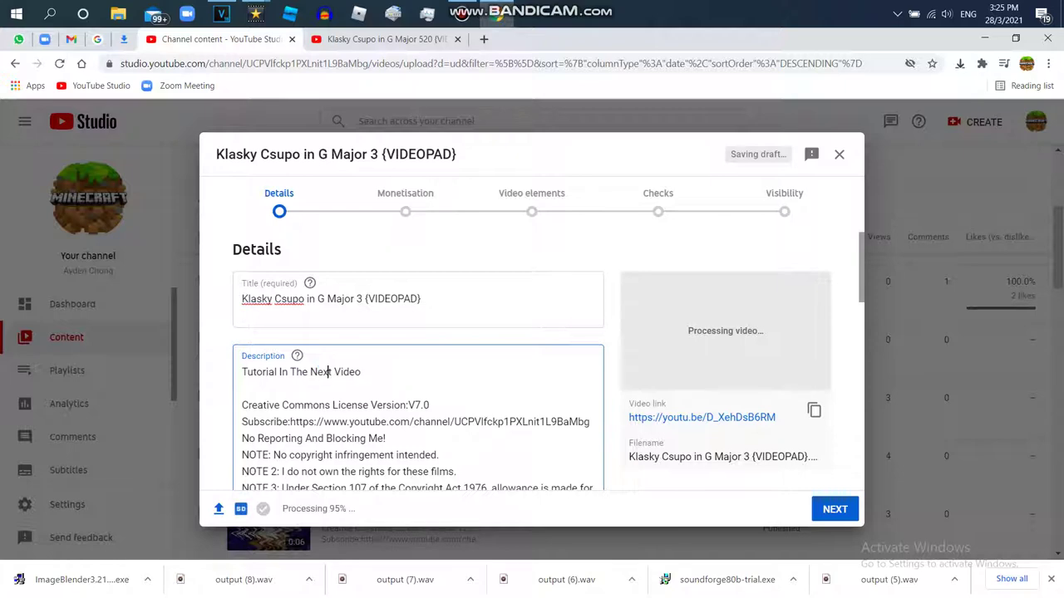
Add the video to the "All Of My Requests" playlist and mark it as not Made for Kids
scroll(416, 374, "down", 10)
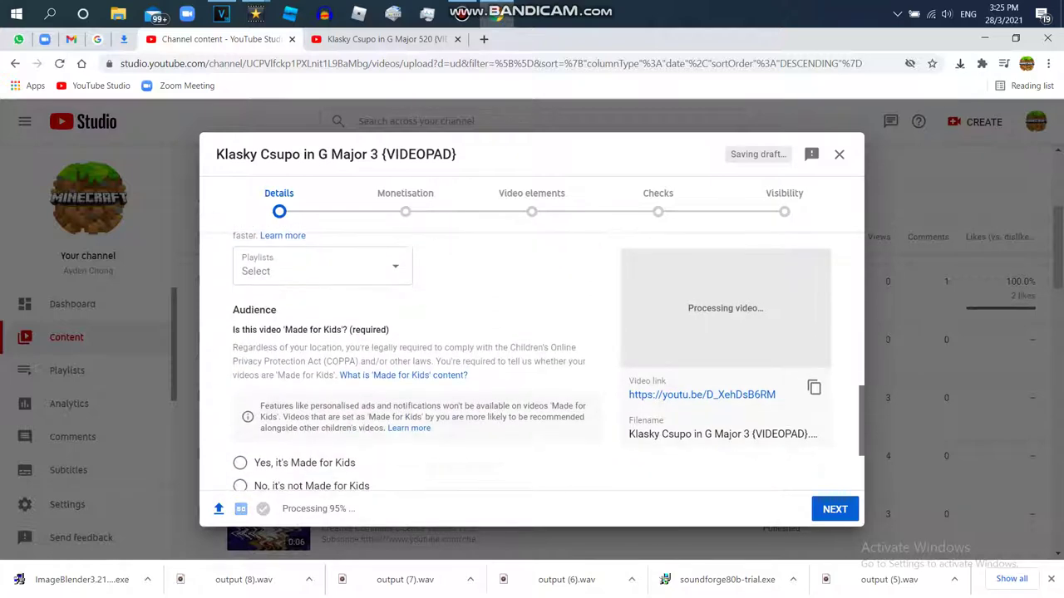
left_click(322, 248)
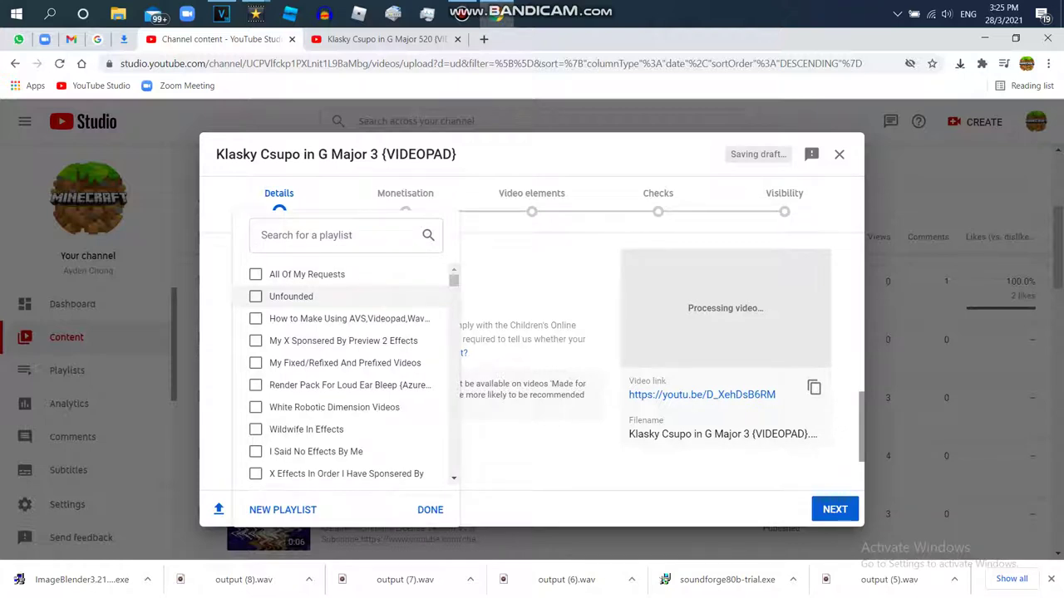
left_click(255, 274)
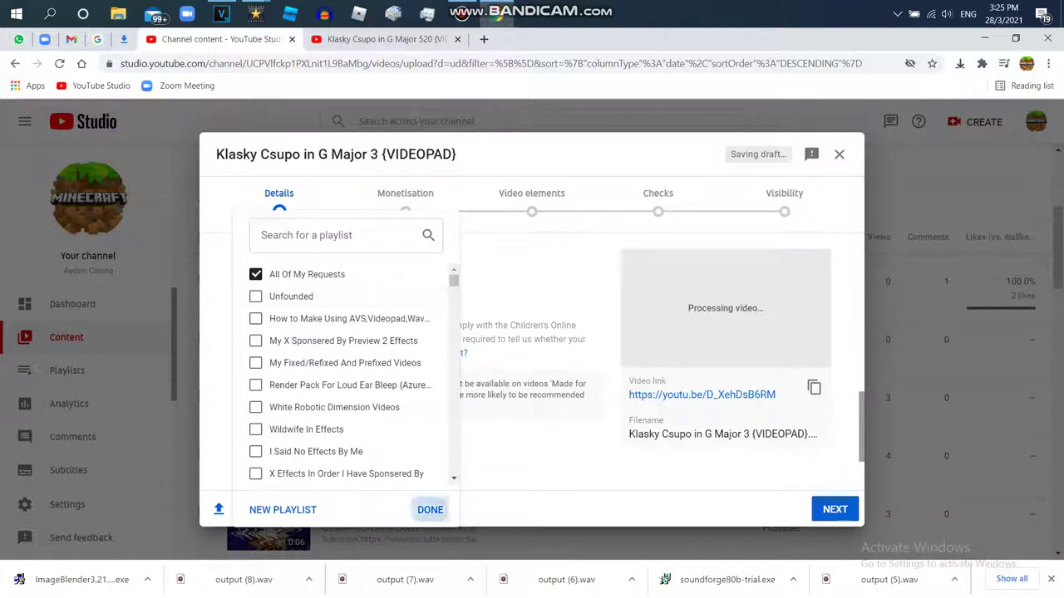
left_click(430, 509)
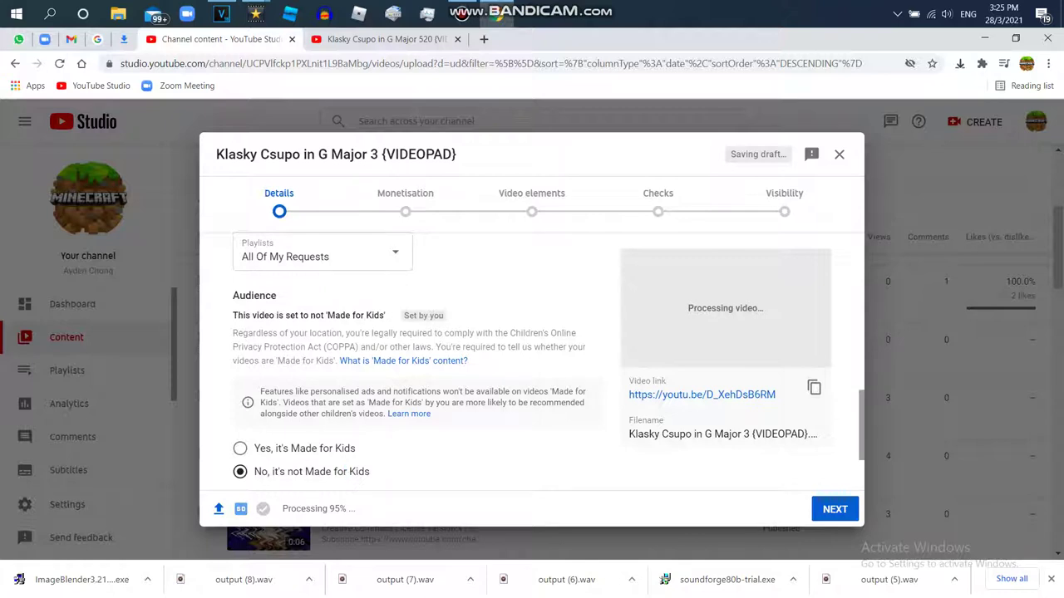
Expand the additional video details and set the comment visibility to "Allow all comments"
scroll(344, 471, "down", 1)
left_click(262, 427)
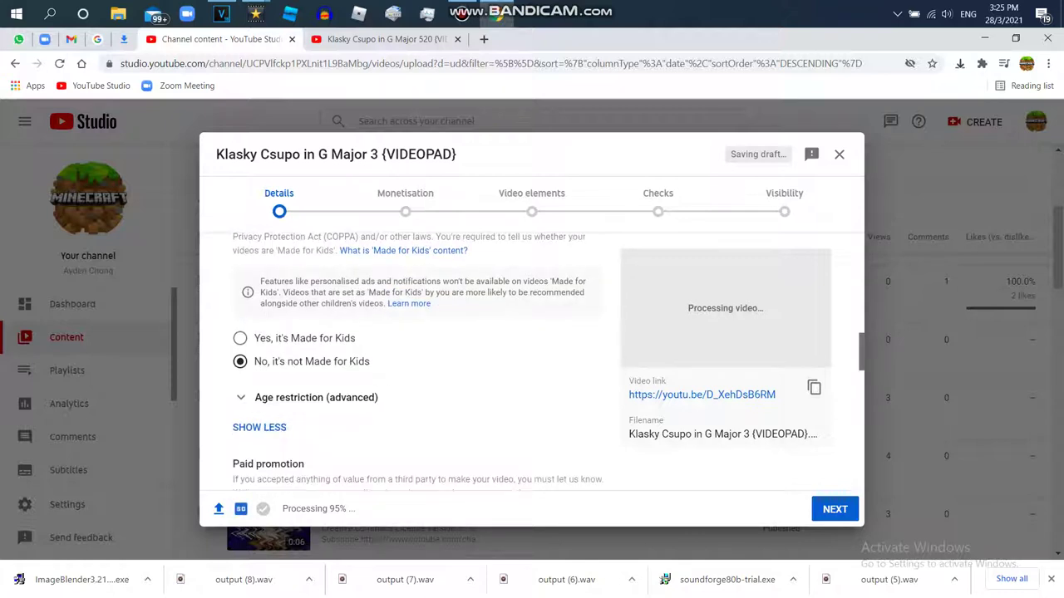
scroll(416, 357, "down", 5)
left_click(322, 405)
left_click(295, 401)
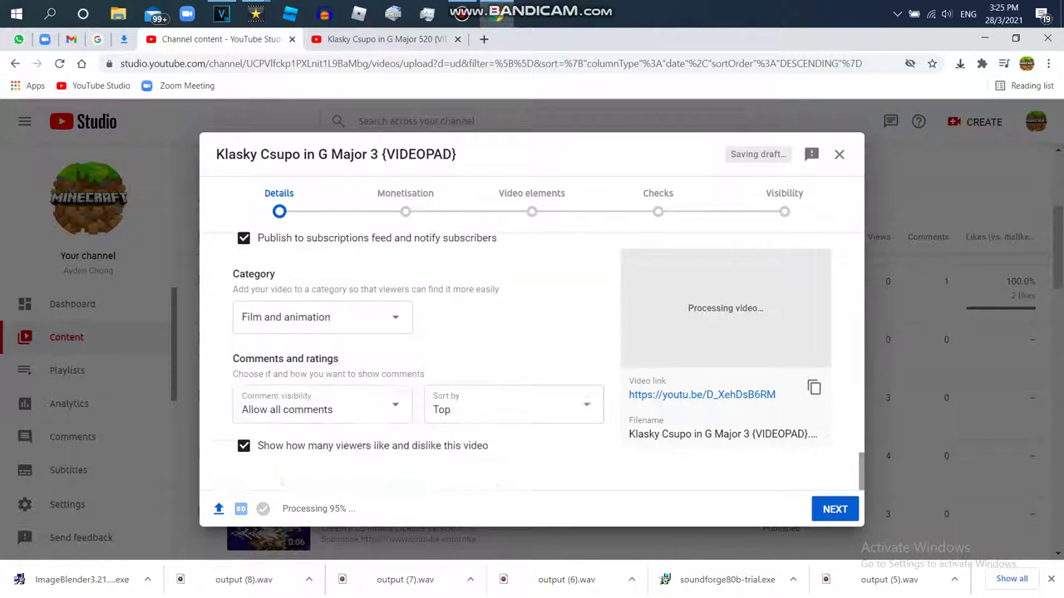
Continue to the monetisation stage of the upload and turn monetisation on
left_click(834, 510)
left_click(490, 318)
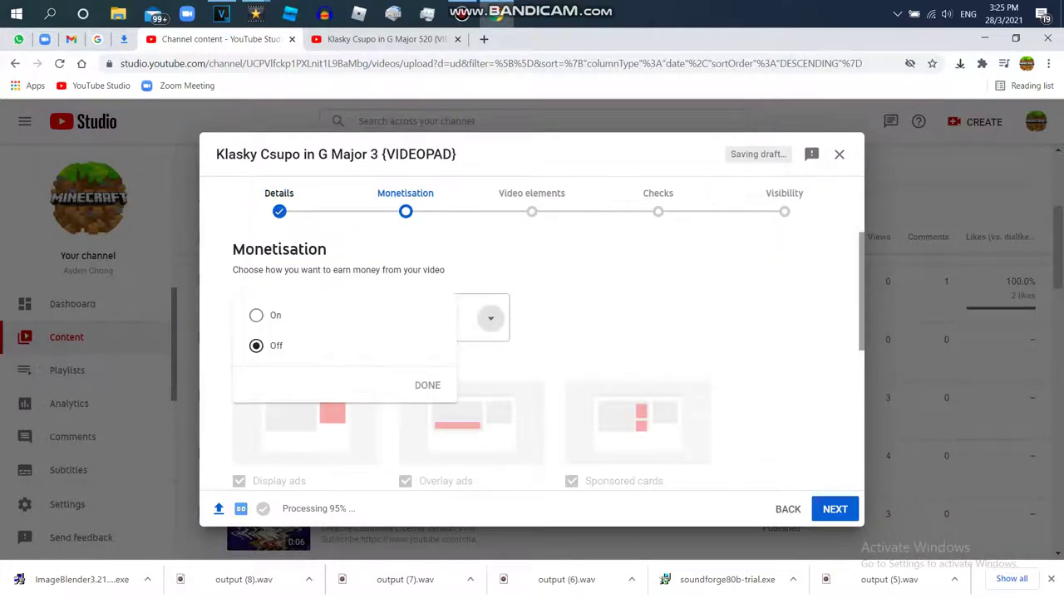
left_click(427, 386)
Proceed past the video elements and checks stages and save the upload with Unlisted visibility
left_click(834, 510)
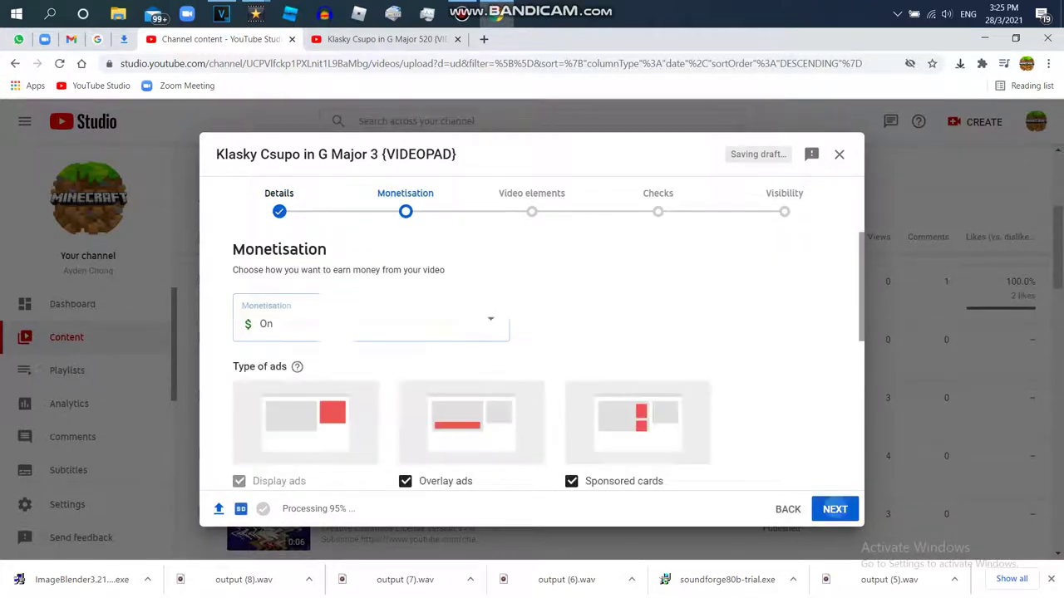
left_click(835, 510)
left_click(834, 509)
left_click(835, 510)
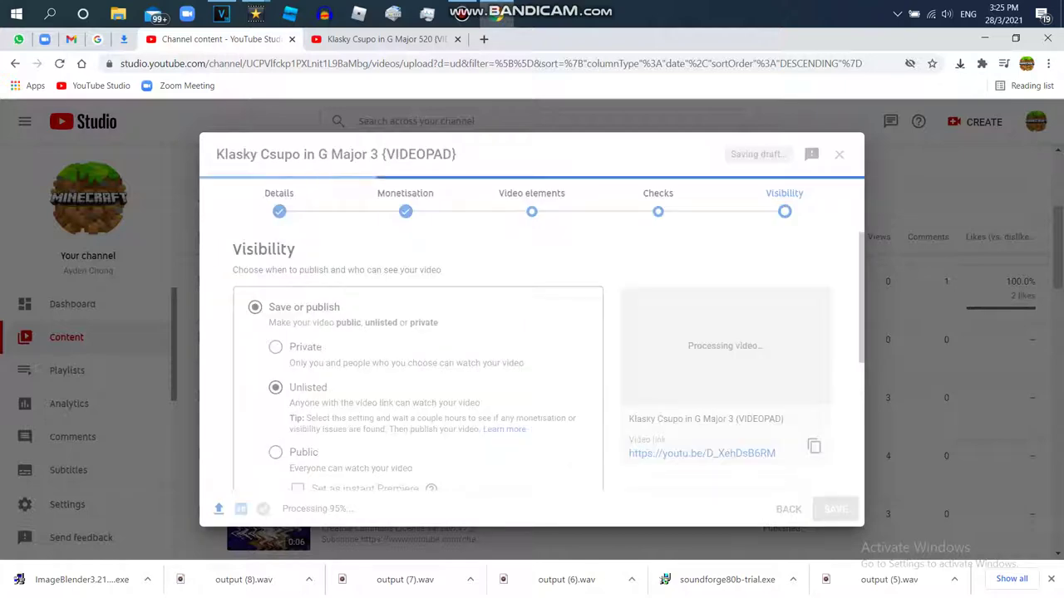
Switch to the "Klasky Csupo in G Major 520" video page and check the YouTube notifications for new comments and requests
left_click(386, 40)
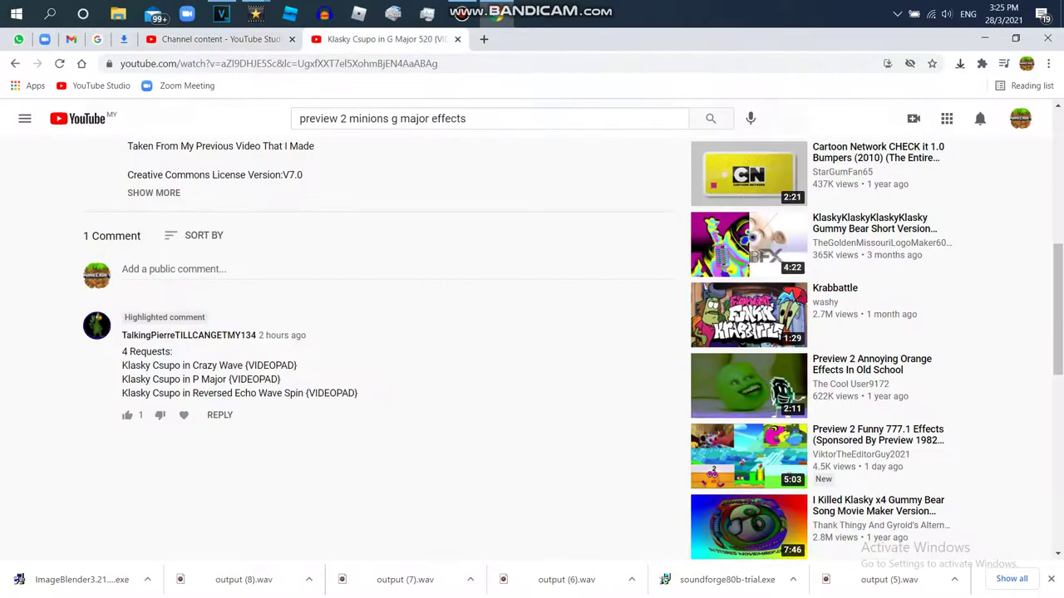
left_click(980, 118)
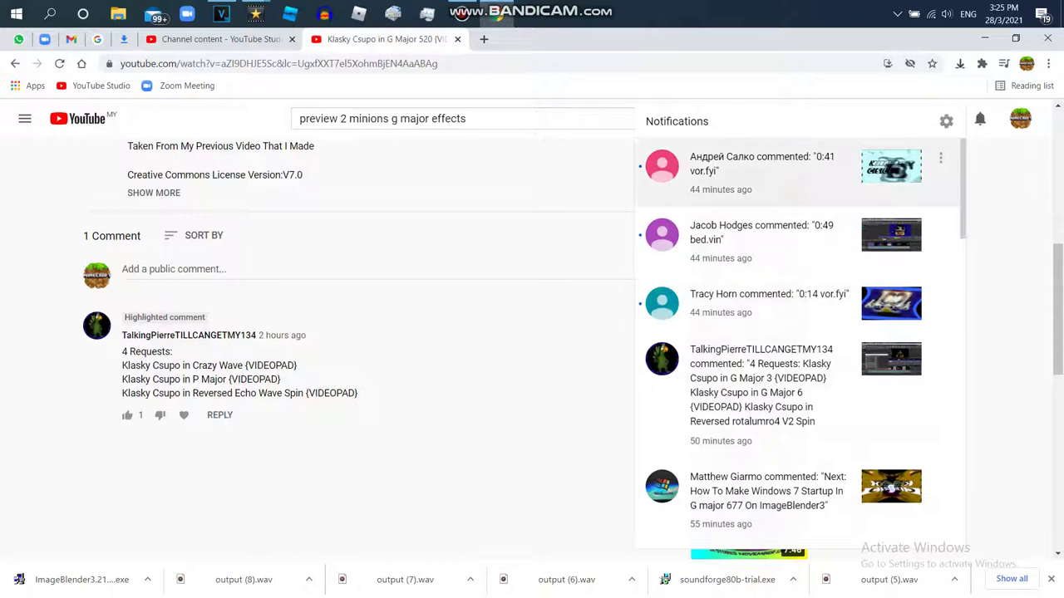
left_click(531, 187)
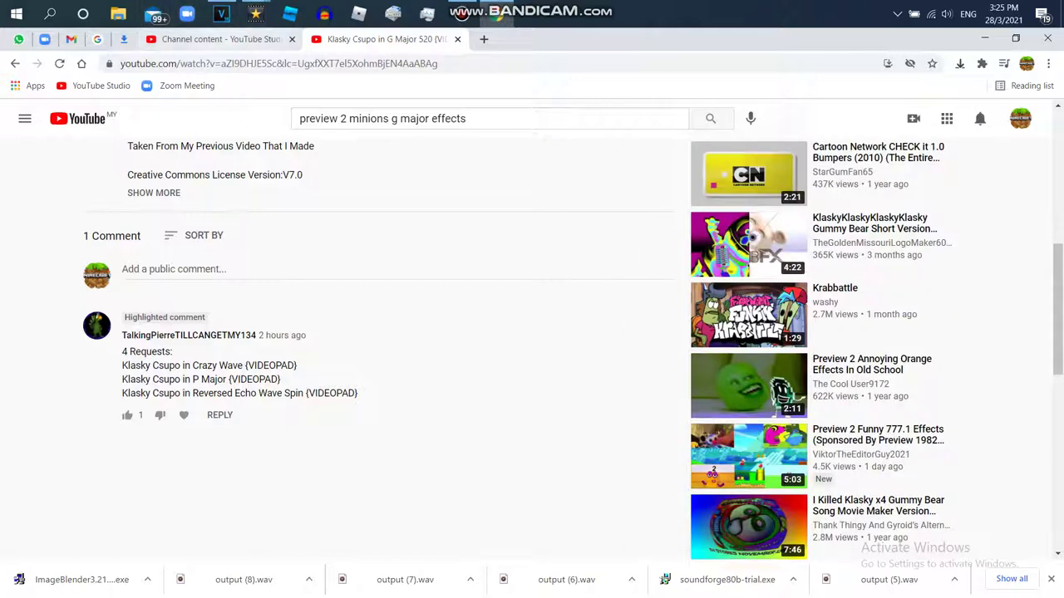
Return to the channel content list and set monetisation to On for the newly uploaded unlisted video
left_click(214, 39)
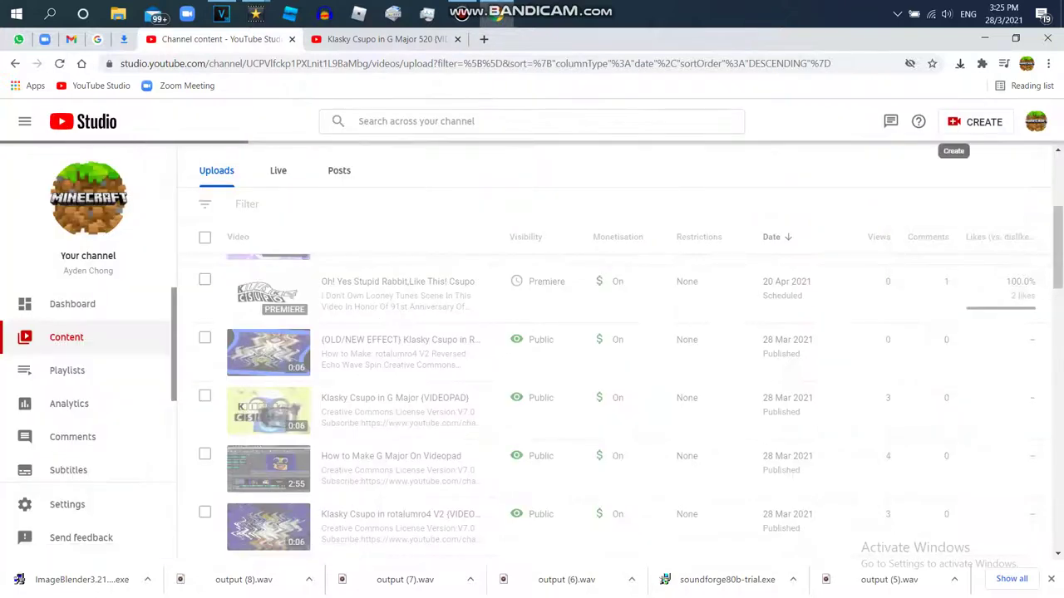
left_click(617, 339)
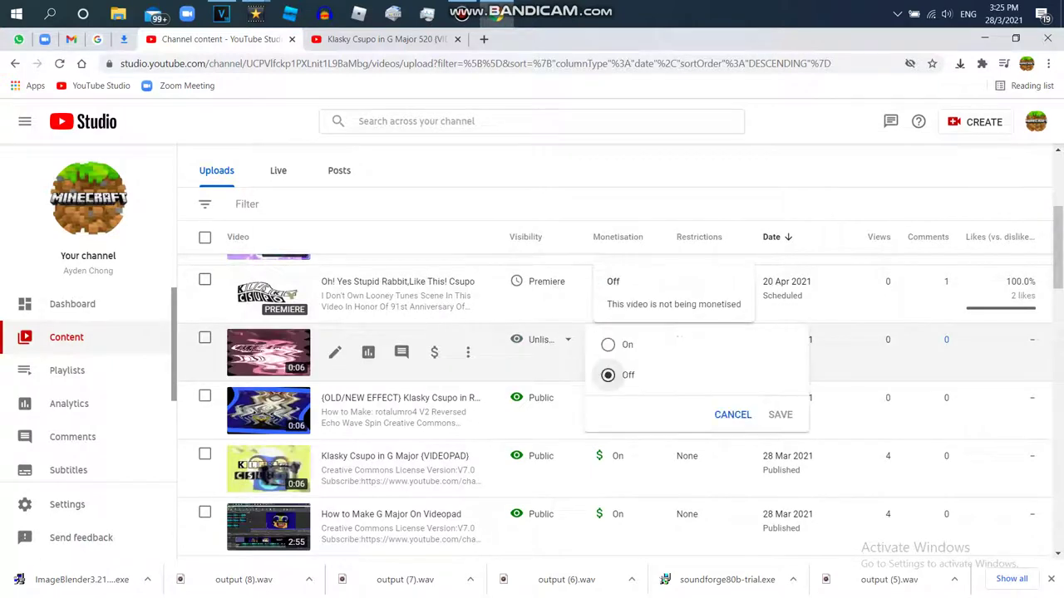
left_click(608, 344)
left_click(780, 414)
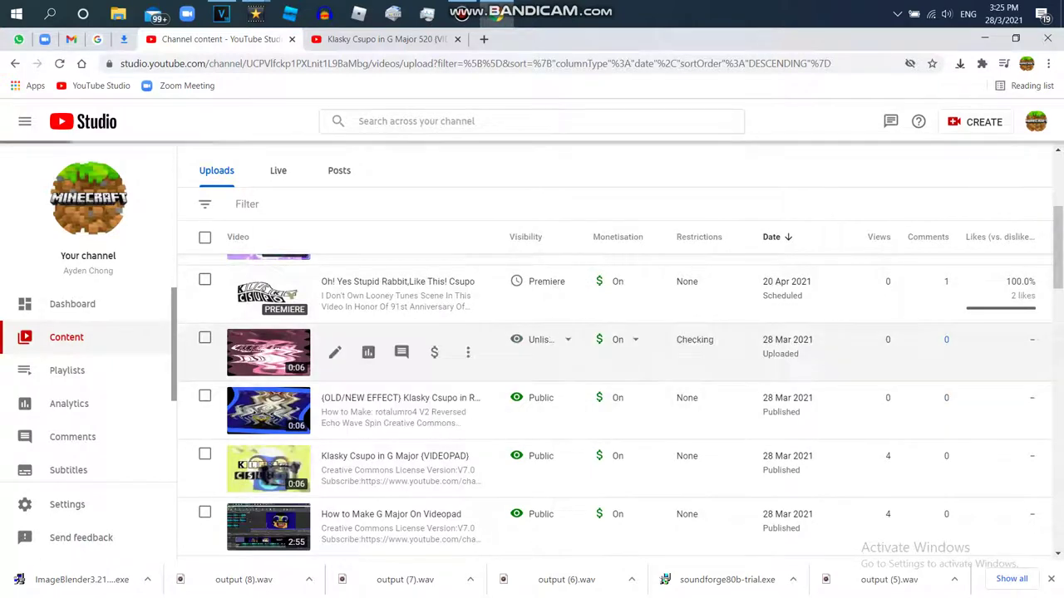
Open a new browser tab, and bring up the Bandicam window and Task Manager
key("ctrl+t")
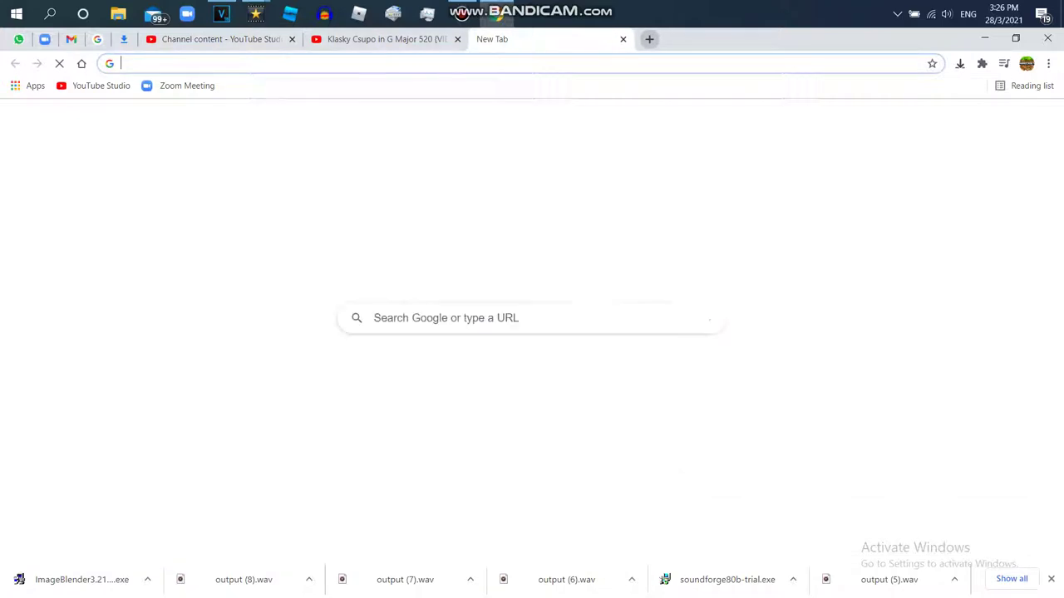
left_click(462, 13)
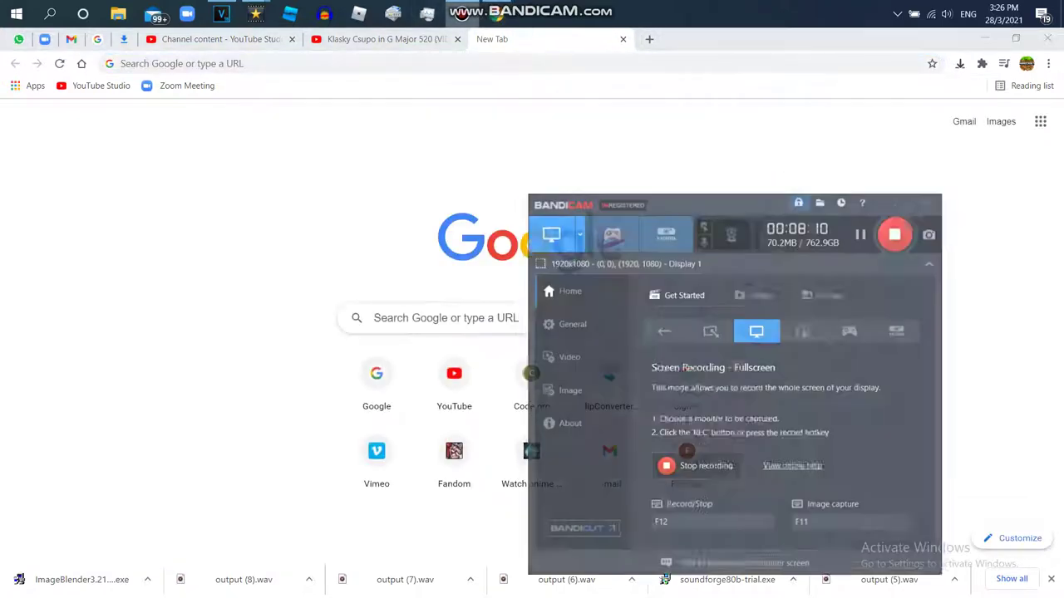
key("ctrl+shift+Escape")
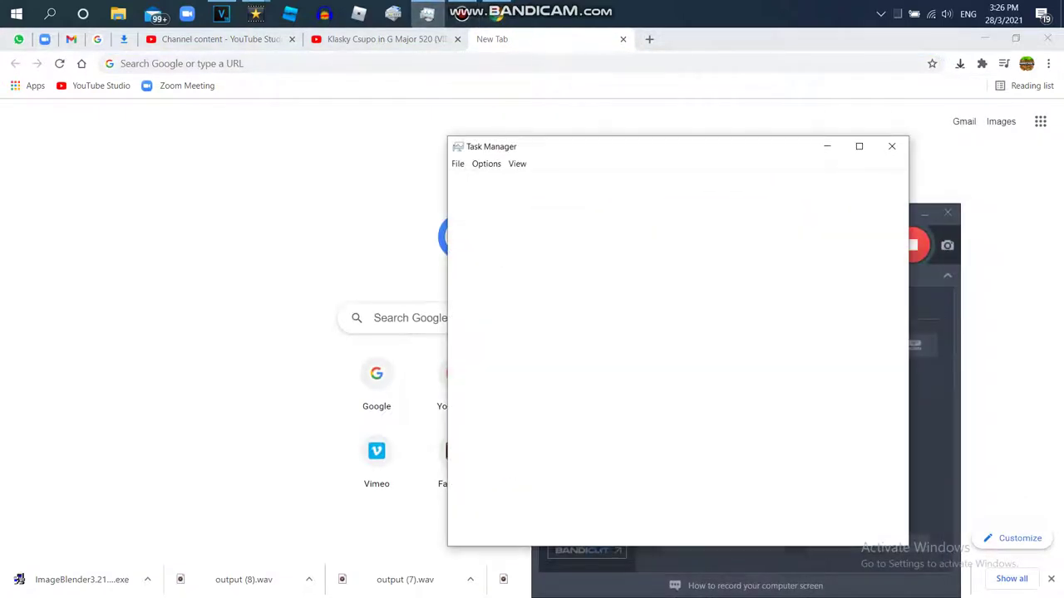